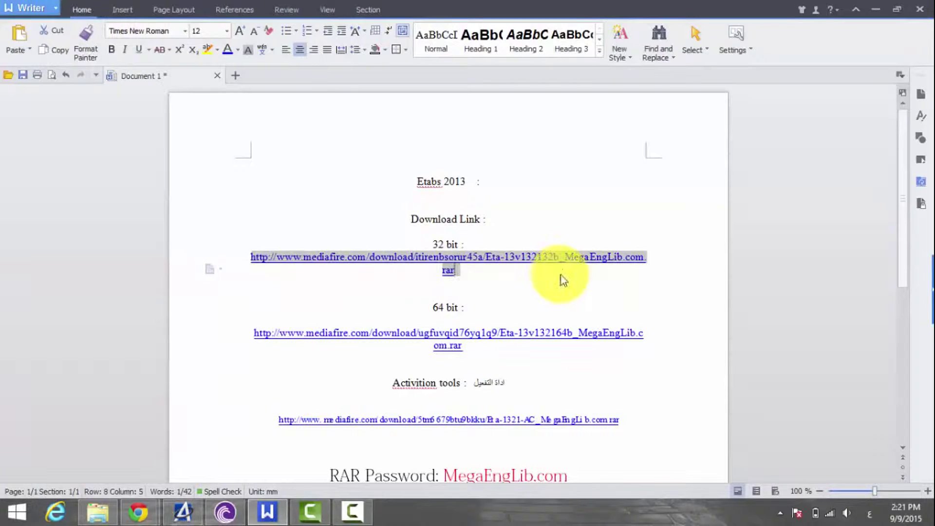
Copy the 32 bit ETABS 2013 MediaFire link from the document and load it in the Chrome window showing an empty new tab
right_click(546, 262)
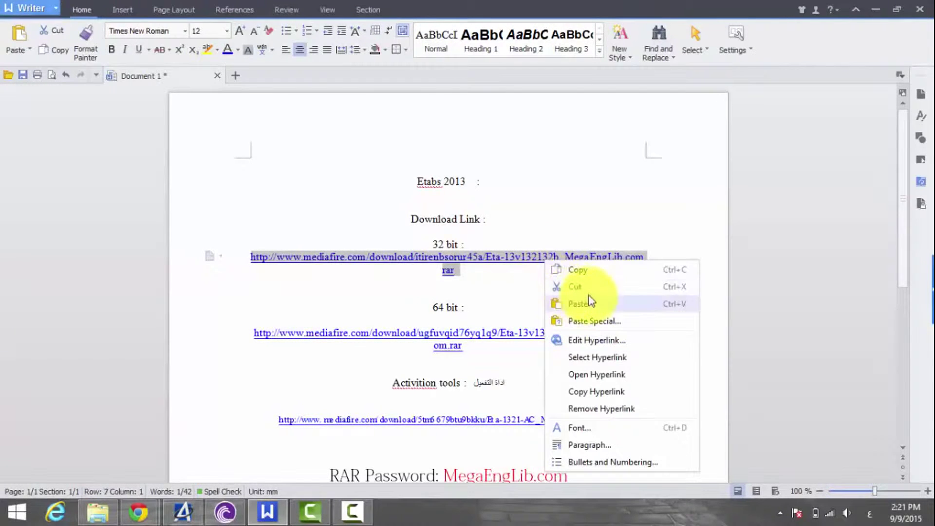
click(559, 273)
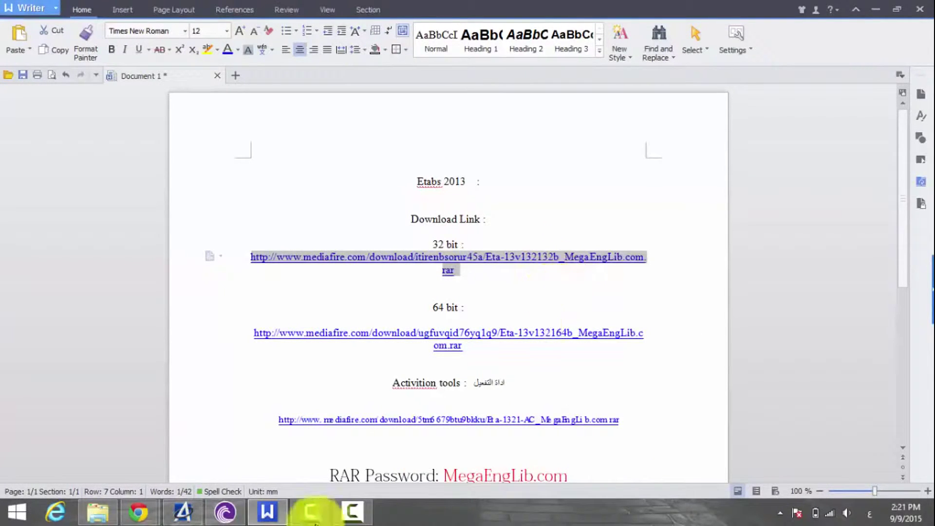
mouse_move(210, 515)
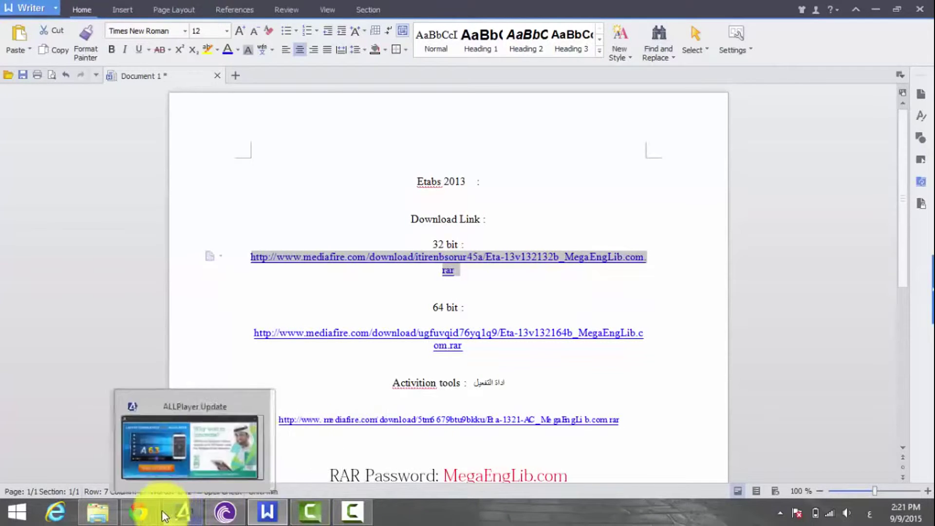
mouse_move(144, 512)
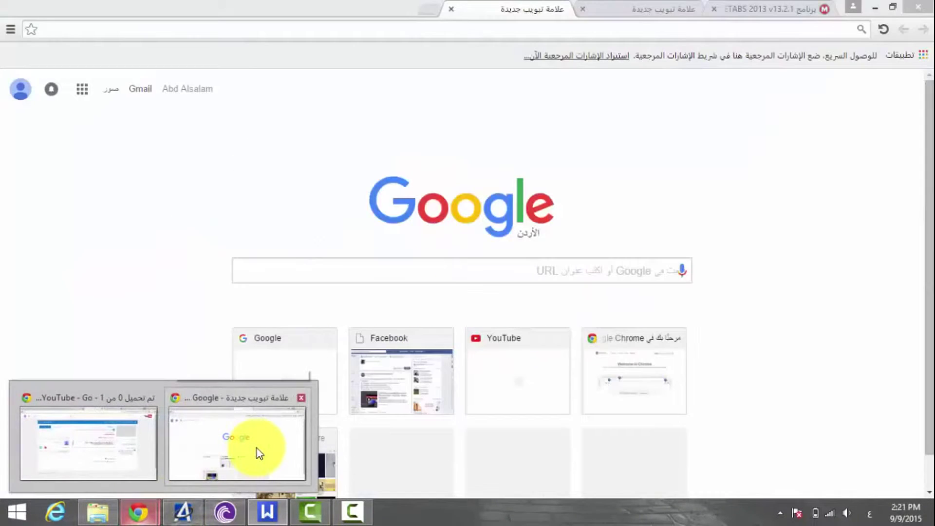
click(258, 453)
click(546, 26)
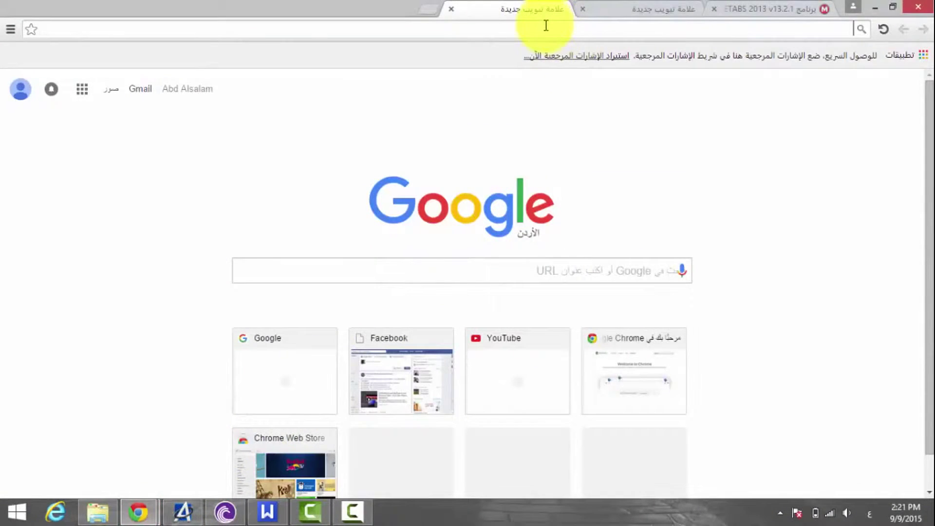
key(ctrl+v)
key(Return)
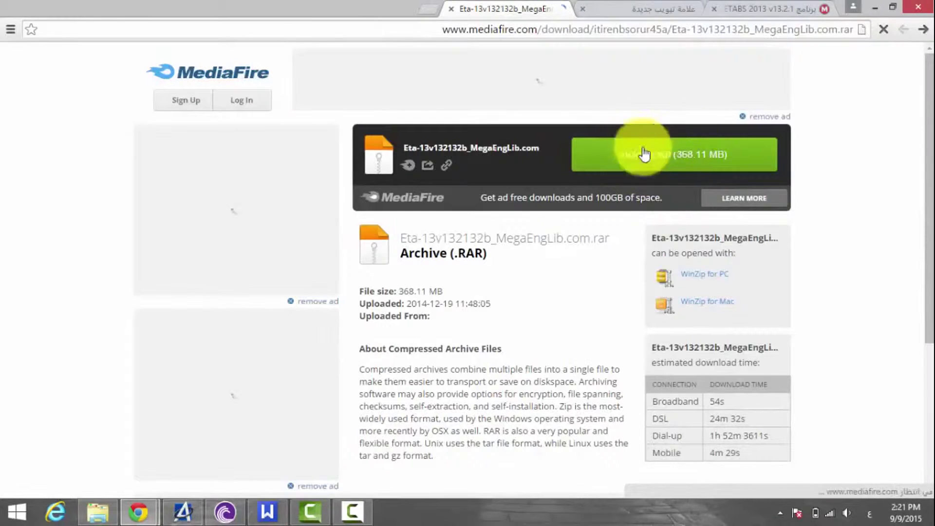
Close the MediaFire page, minimize the browser and document, and separate the Eta-13v132132b and Eta-1321-AC archives on the desktop
click(451, 9)
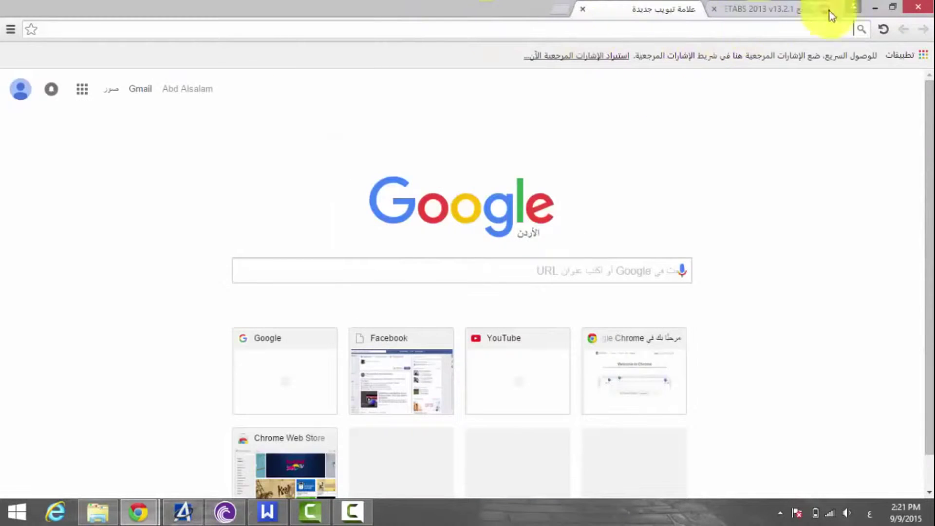
click(875, 7)
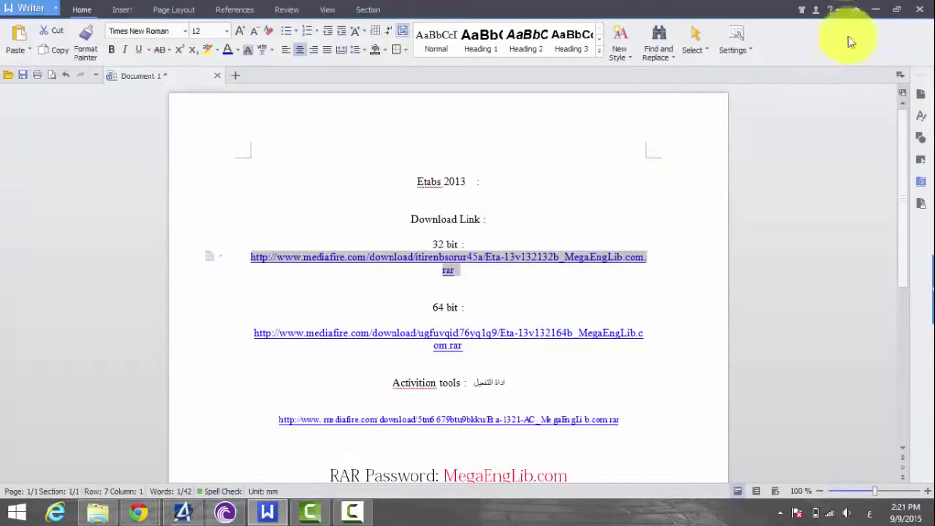
click(876, 8)
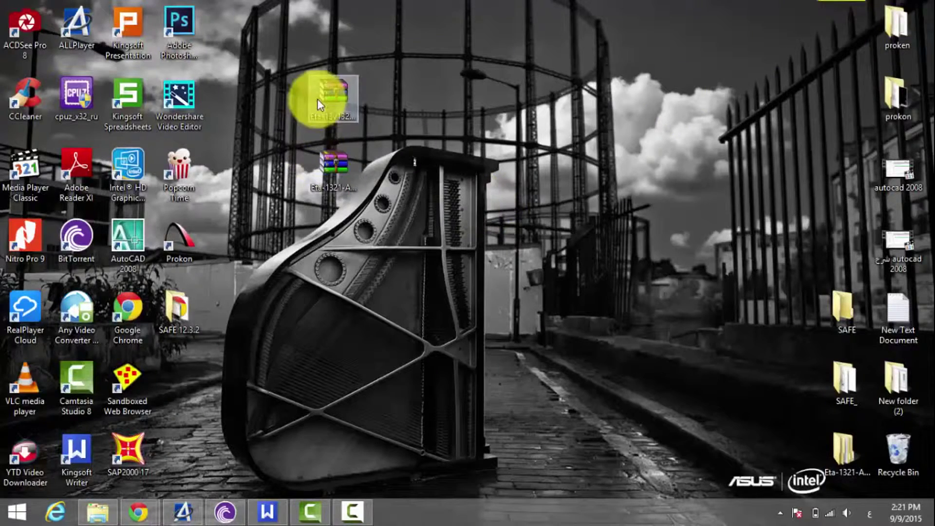
drag(318, 100, 524, 172)
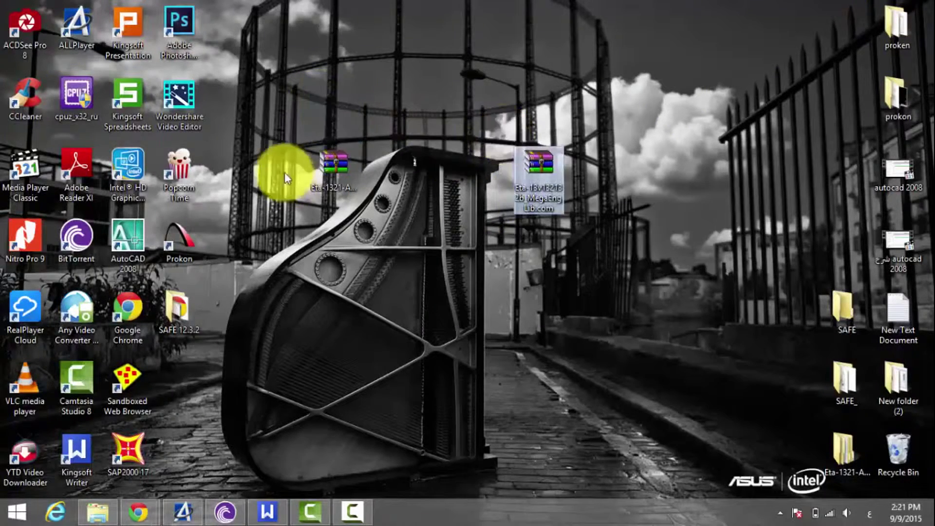
drag(317, 168, 241, 40)
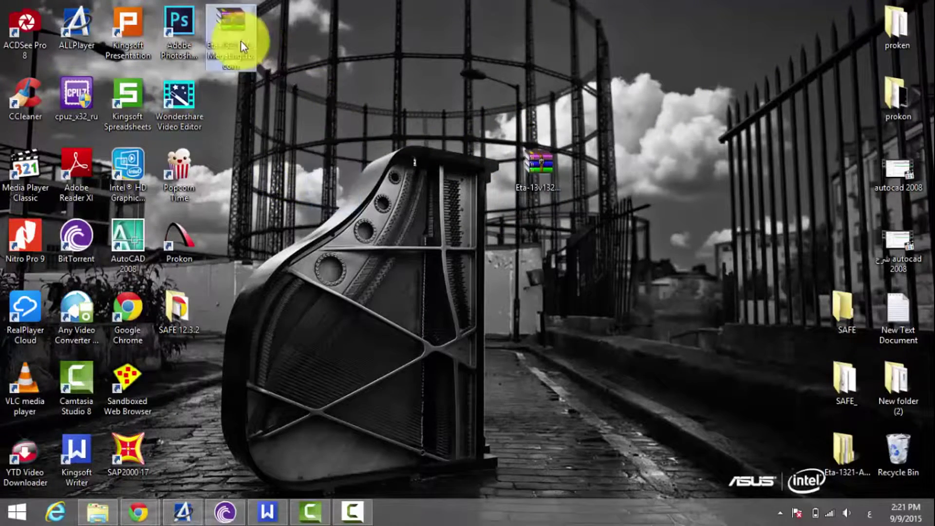
Extract the Eta-13v132132b_MegaEngLib.com archive directly onto the desktop
click(546, 189)
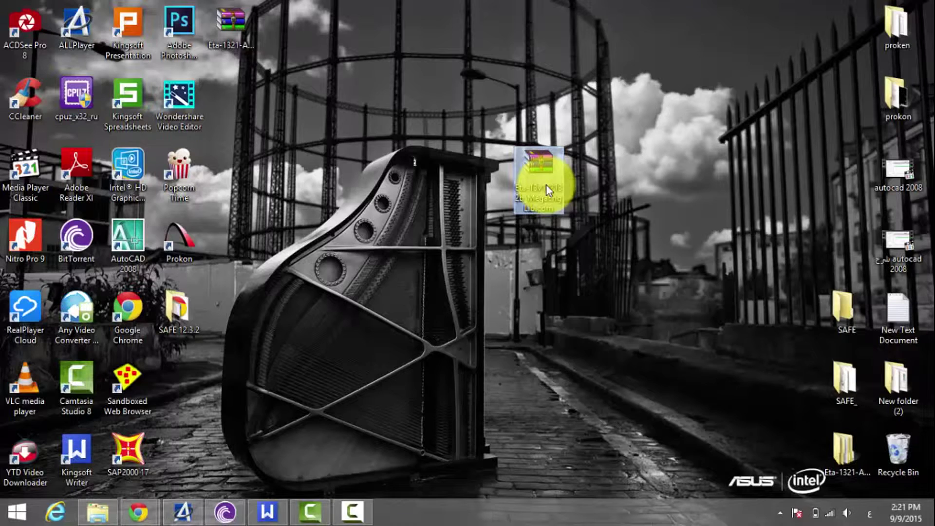
right_click(546, 186)
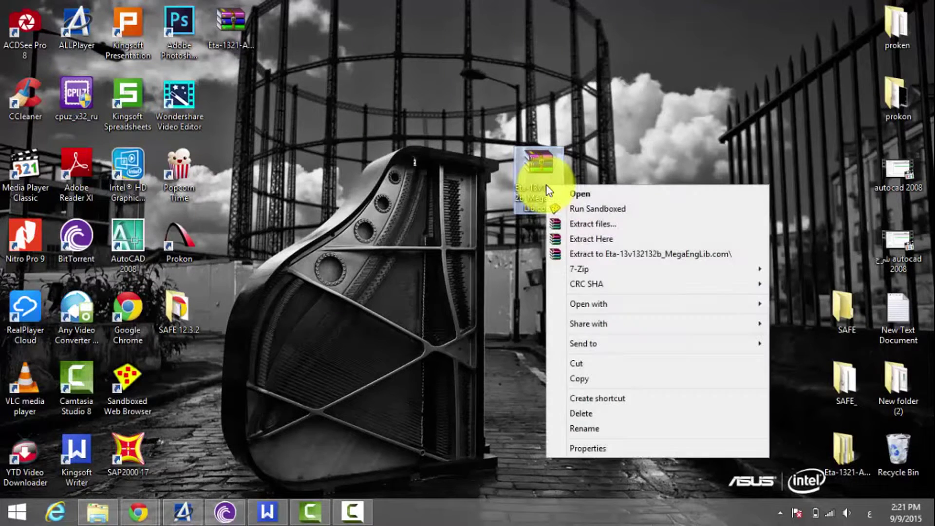
click(614, 241)
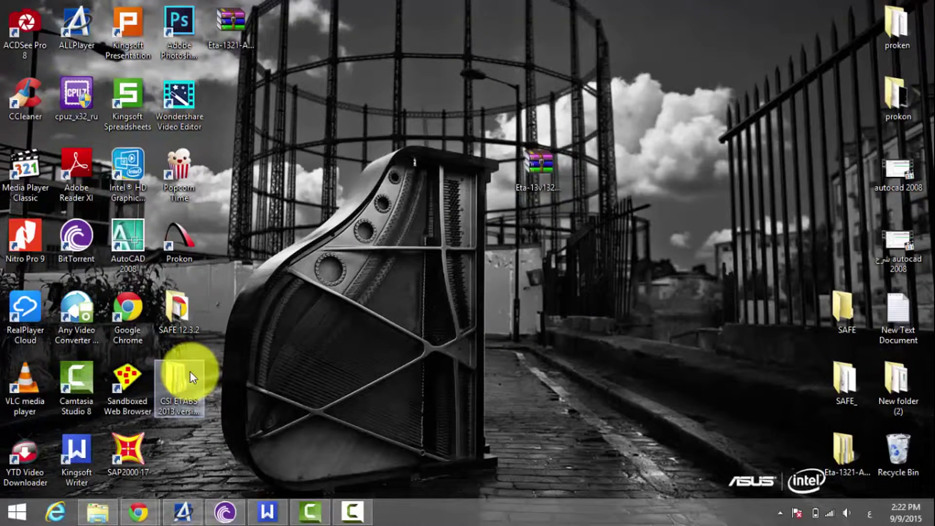
Launch ETABS2013v1321Setup_MegaEngLib from the install subfolder of the extracted CSI ETABS 2013 folder, then minimize the folder window
drag(190, 372, 352, 290)
double_click(352, 291)
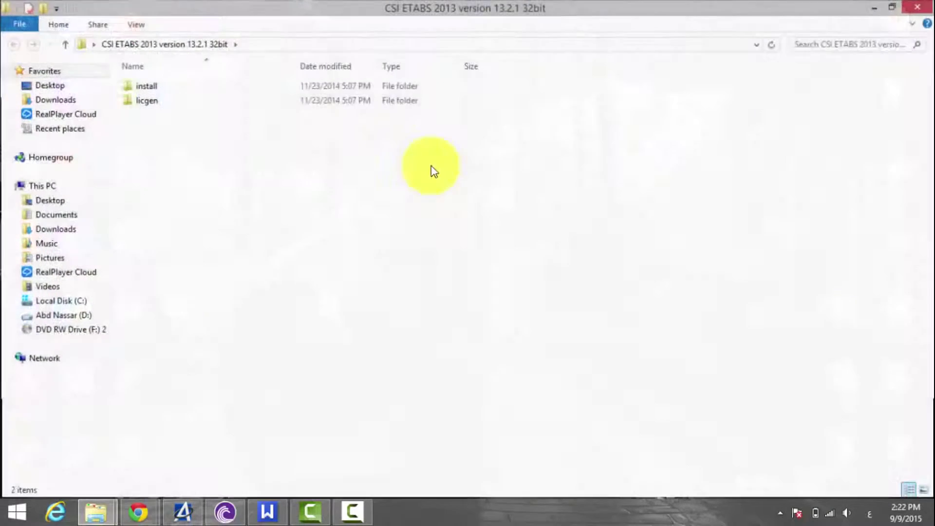
click(311, 91)
double_click(311, 92)
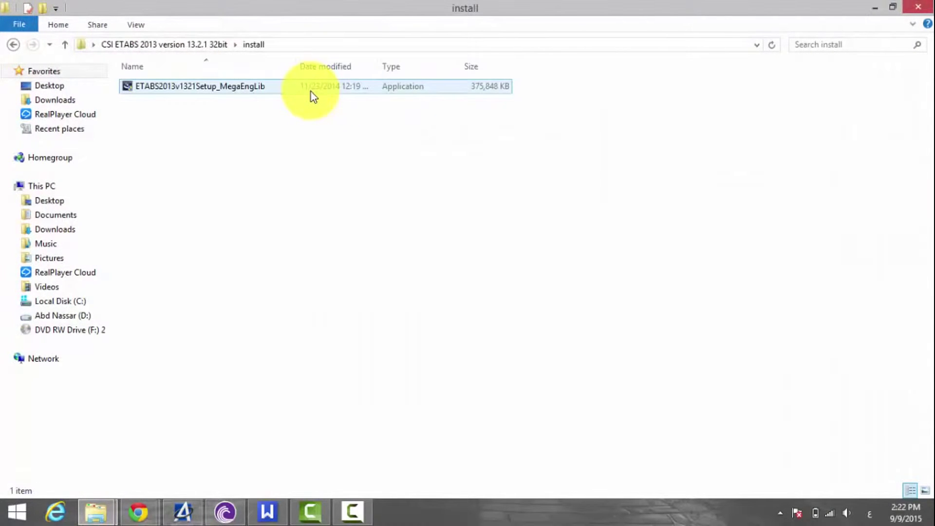
double_click(219, 89)
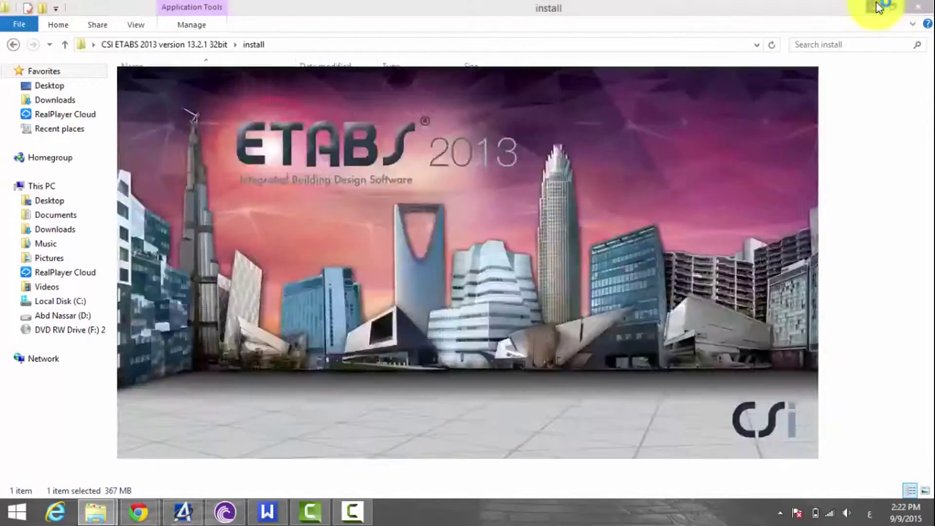
click(879, 7)
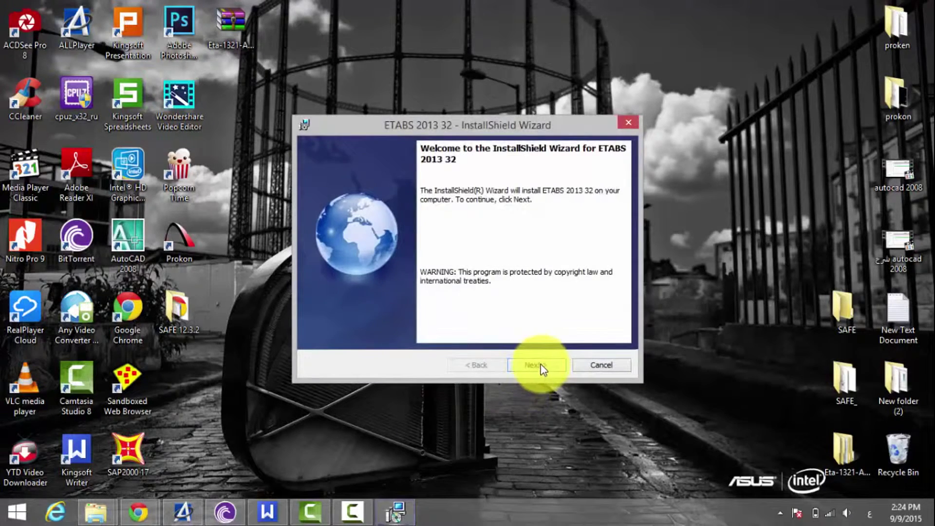
Accept the license agreement, keep the default customer information and start the ETABS 2013 32 installation
click(543, 366)
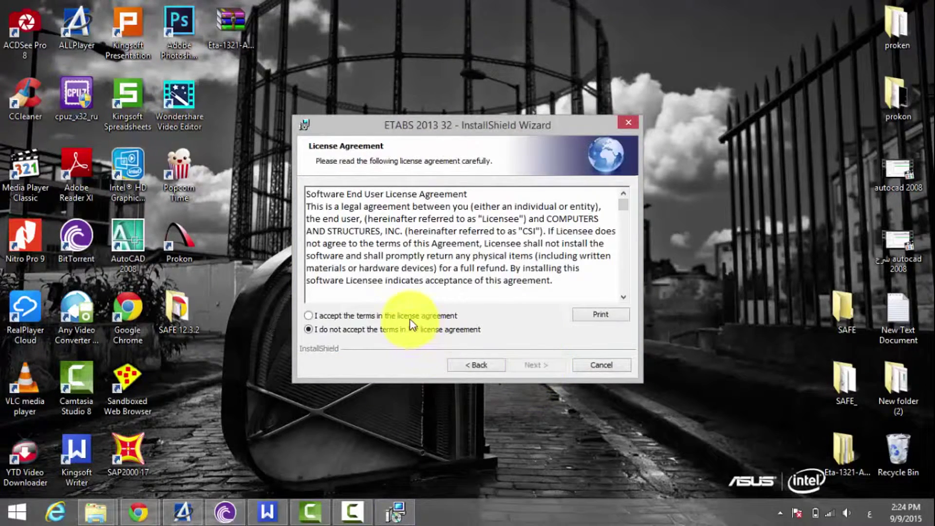
click(411, 317)
click(528, 365)
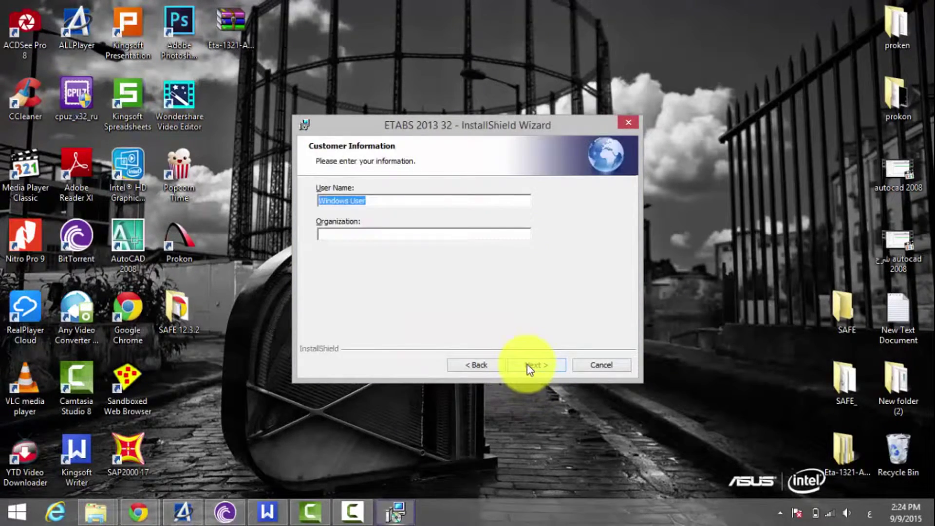
click(528, 365)
click(527, 364)
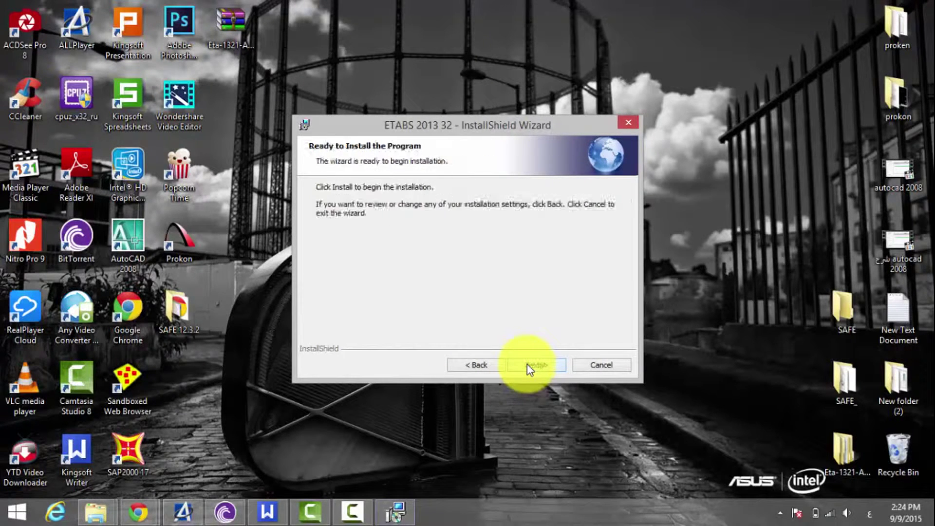
click(528, 364)
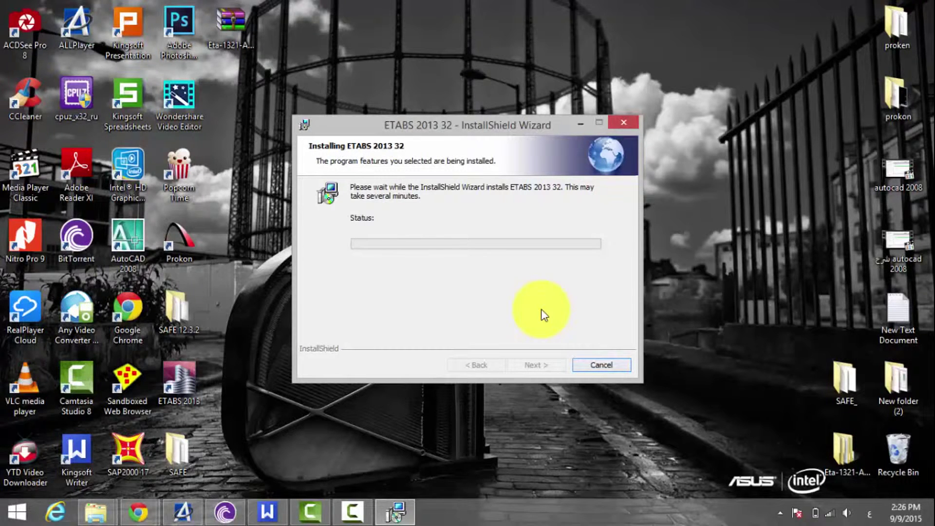
Finish and exit the ETABS 2013 32 InstallShield Wizard once the installation completes
click(139, 510)
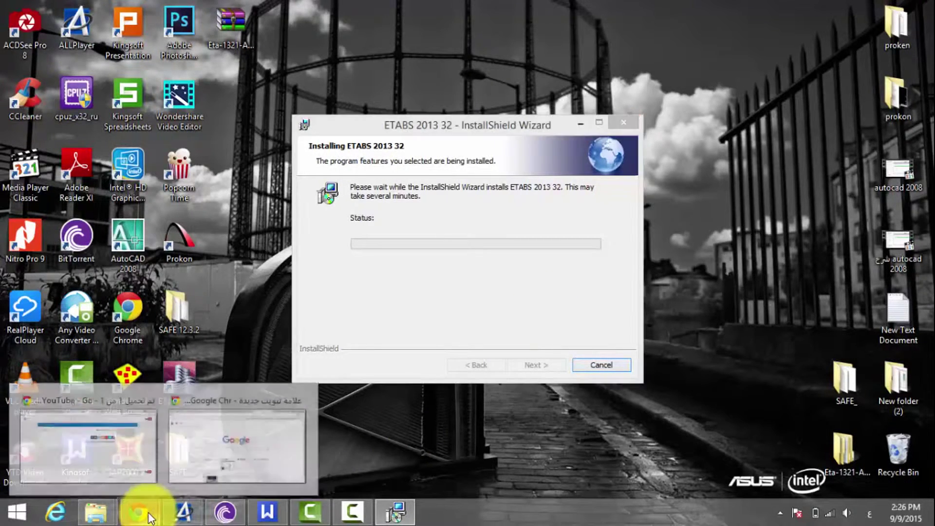
mouse_move(136, 437)
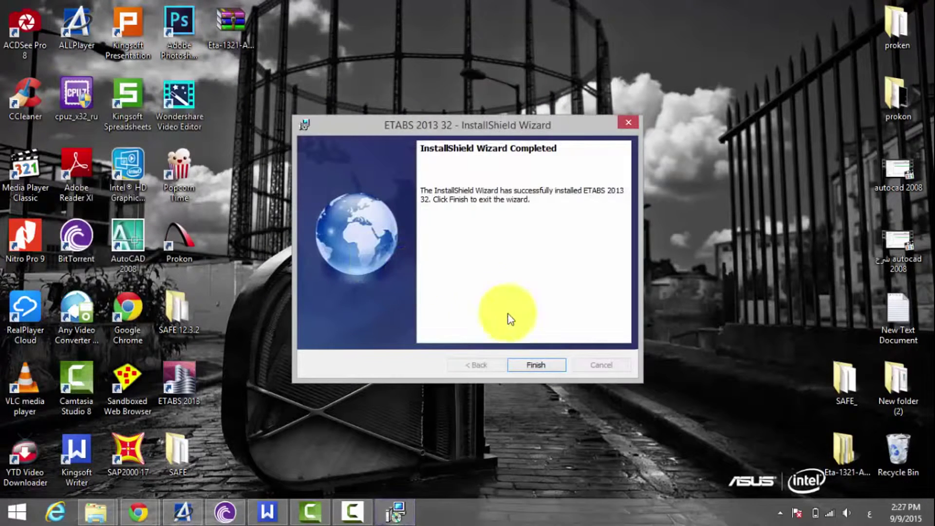
click(557, 363)
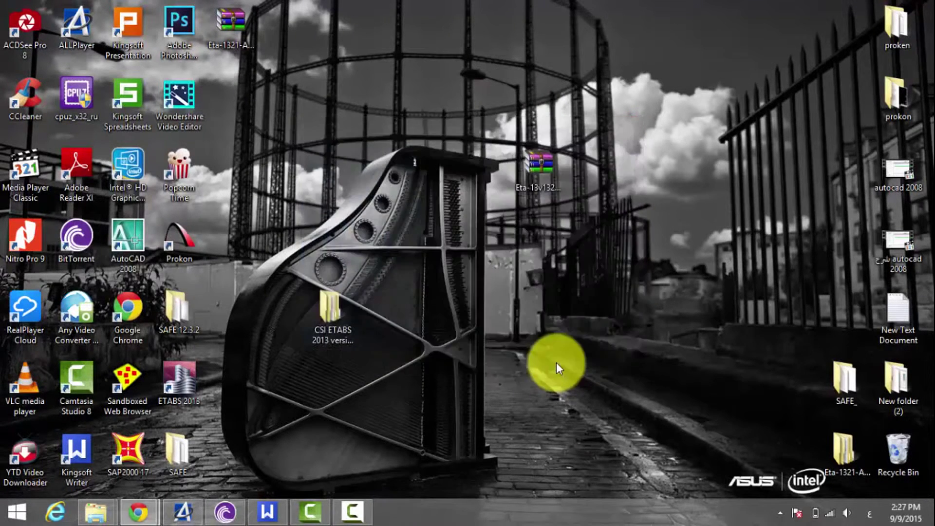
double_click(325, 317)
click(340, 98)
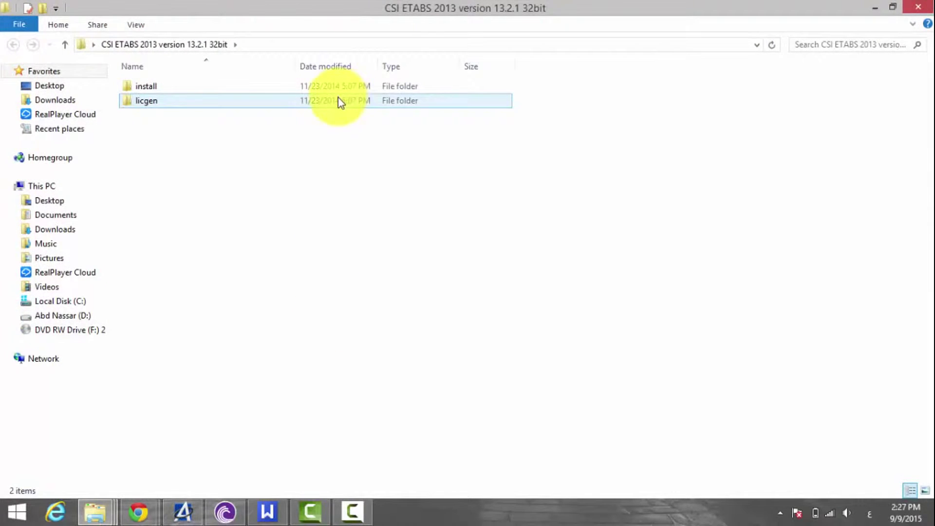
double_click(338, 97)
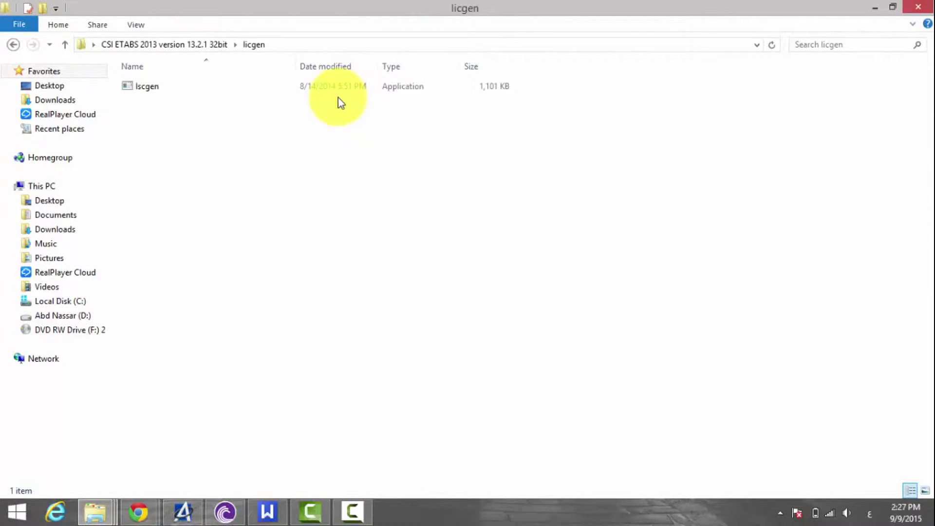
click(893, 6)
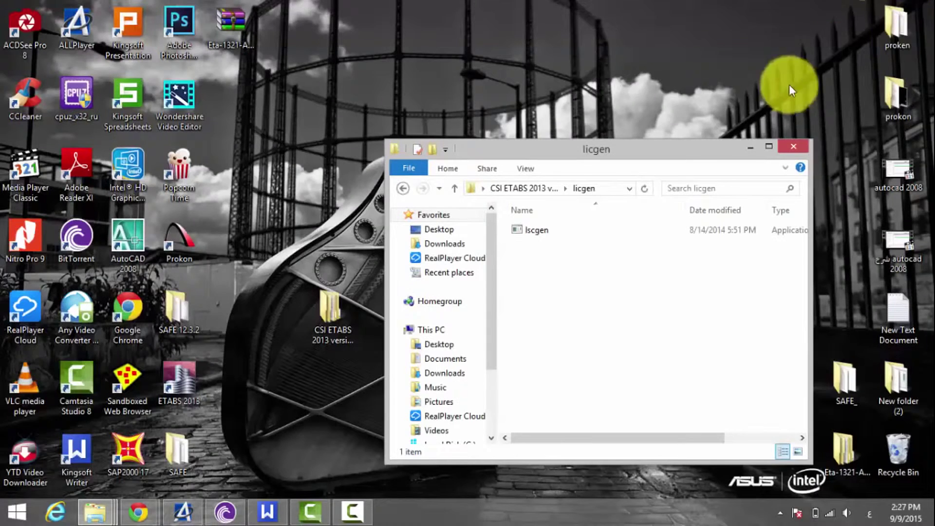
click(795, 145)
Run lscgen from the licgen subfolder of the CSI ETABS 2013 folder and move its console window clear of the desktop shortcuts
double_click(324, 320)
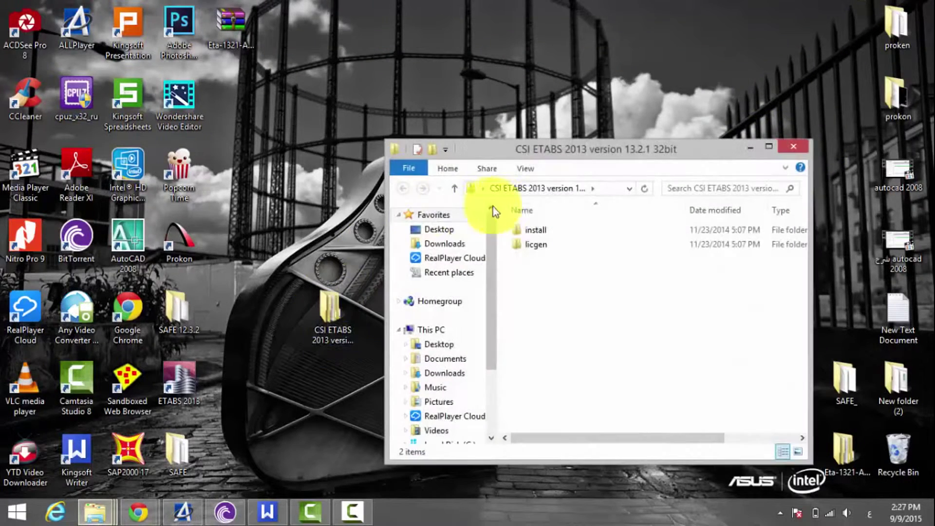
click(585, 245)
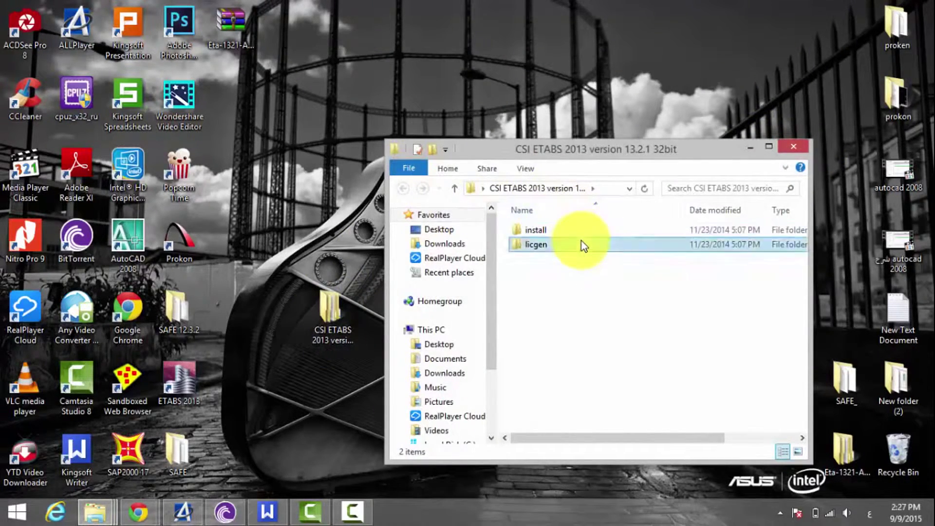
double_click(581, 240)
click(551, 234)
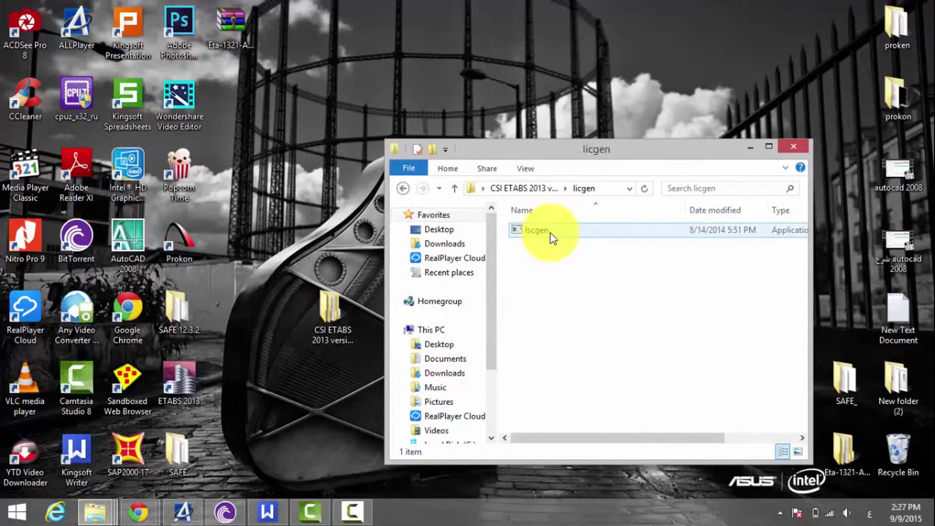
double_click(551, 236)
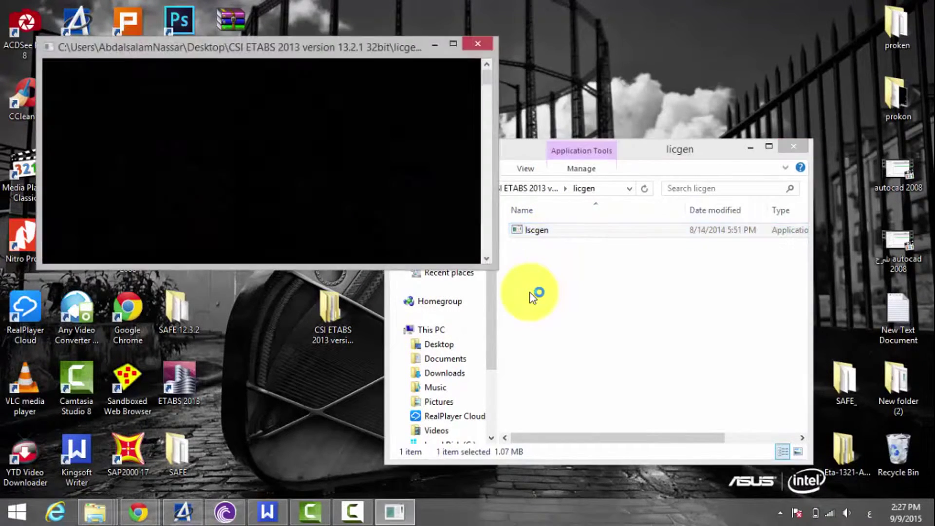
drag(388, 55, 722, 19)
click(444, 244)
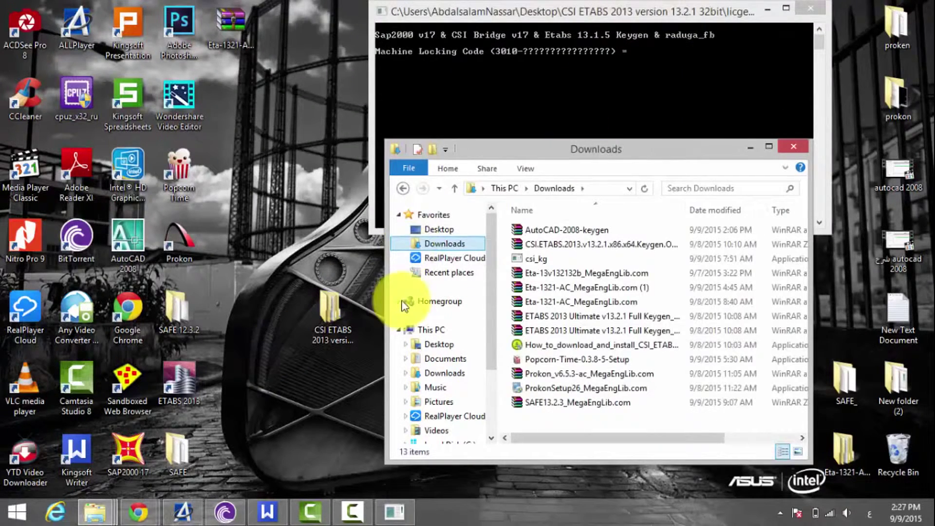
click(405, 190)
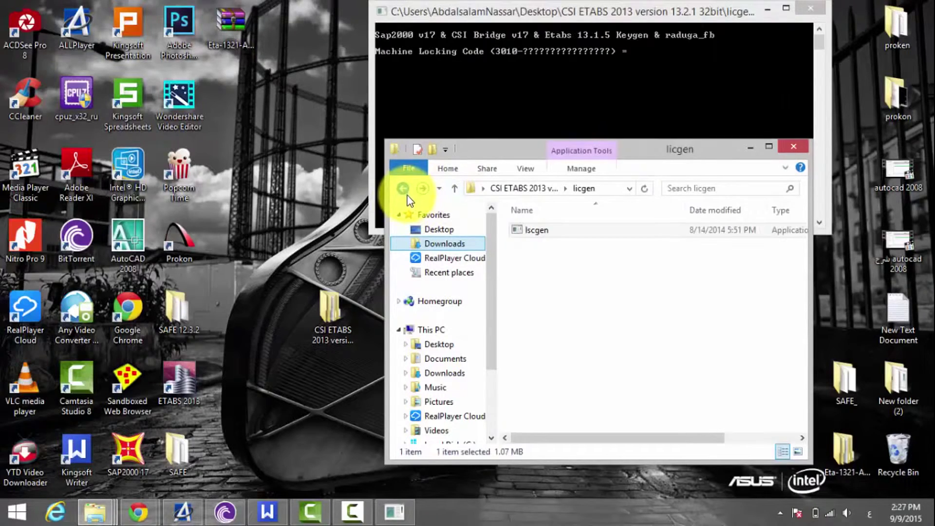
Open the installation folder of ETABS 2013 through the file location of its desktop shortcut
click(332, 316)
click(185, 373)
right_click(185, 375)
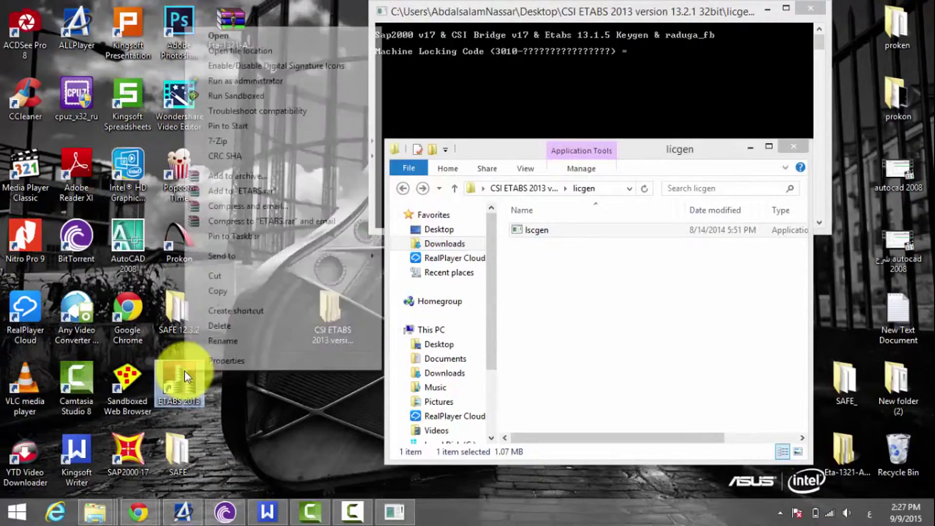
click(273, 55)
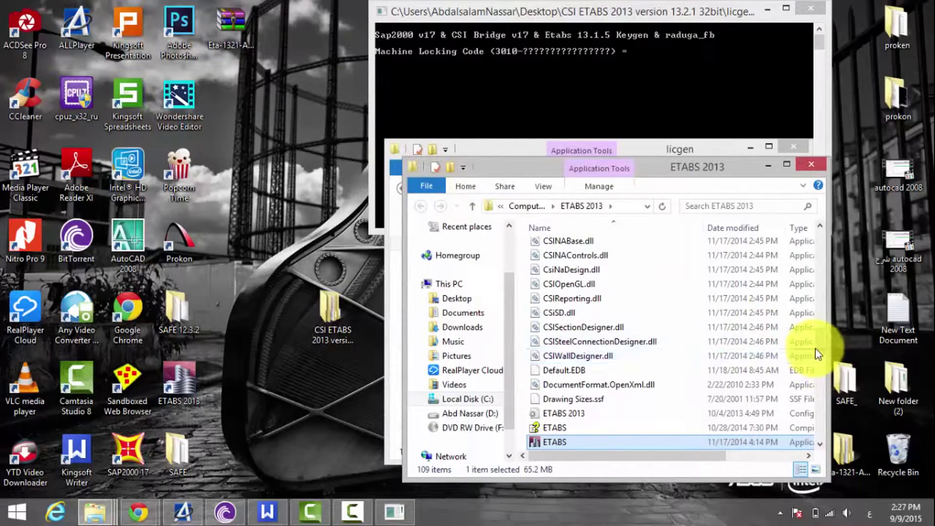
drag(819, 343, 824, 247)
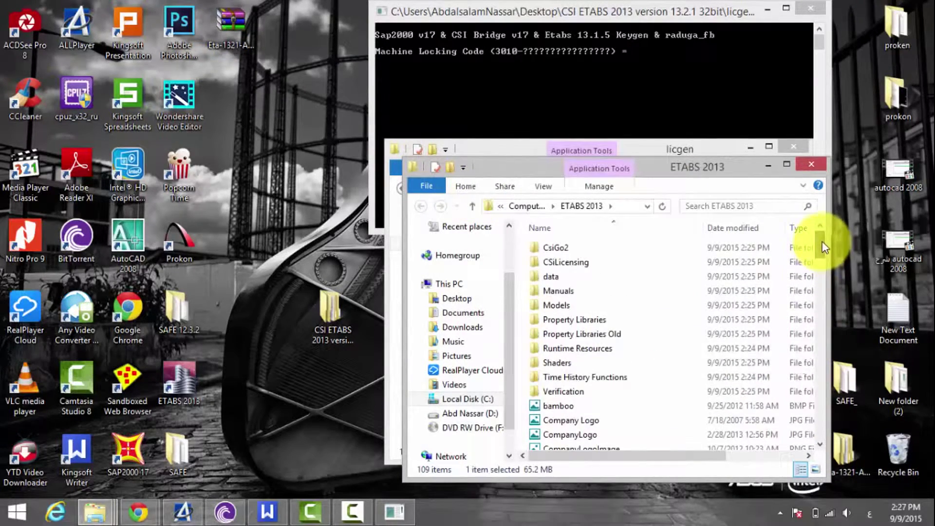
Run LicenseRequest from the CSiLicensing subfolder of the ETABS 2013 installation folder
double_click(745, 263)
click(744, 263)
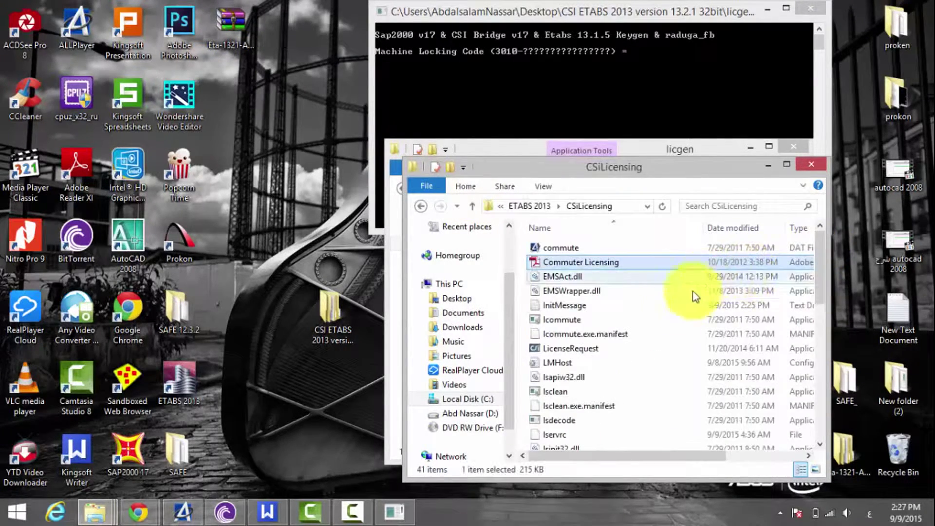
click(650, 349)
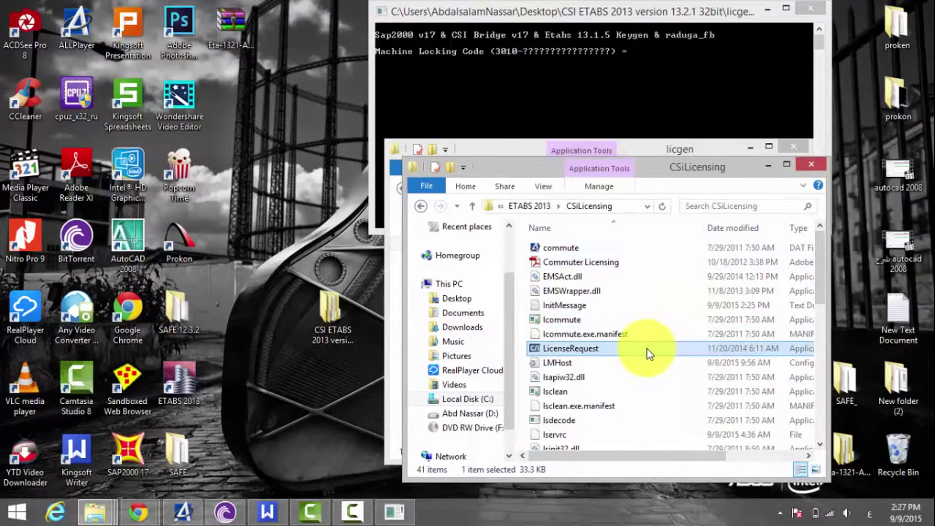
double_click(648, 349)
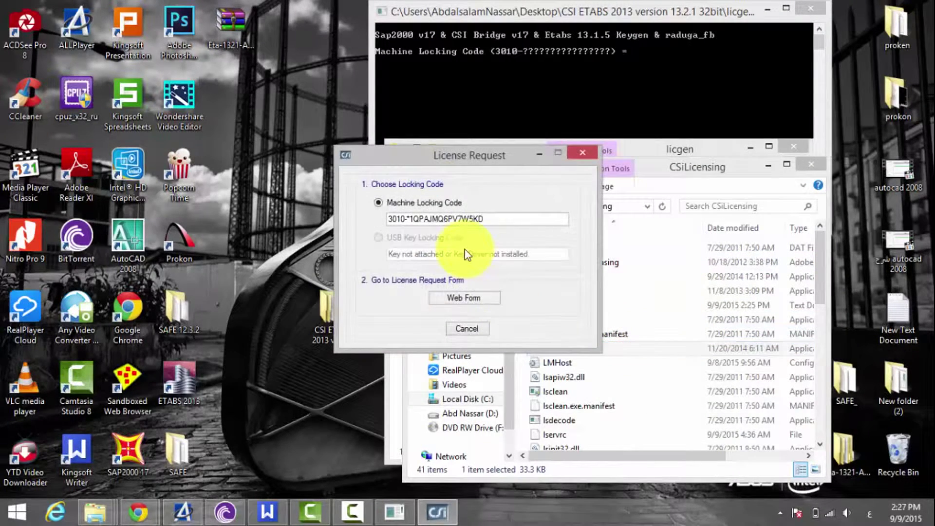
drag(407, 219, 476, 217)
click(475, 217)
right_click(476, 219)
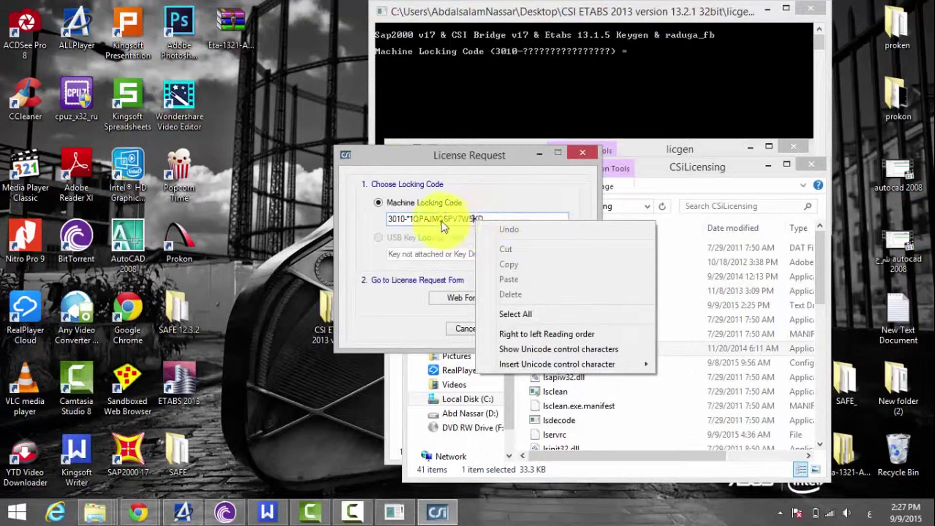
Copy the machine locking code from the License Request dialog, leaving out its 3010- prefix
click(408, 219)
drag(407, 219, 471, 219)
right_click(476, 218)
click(521, 265)
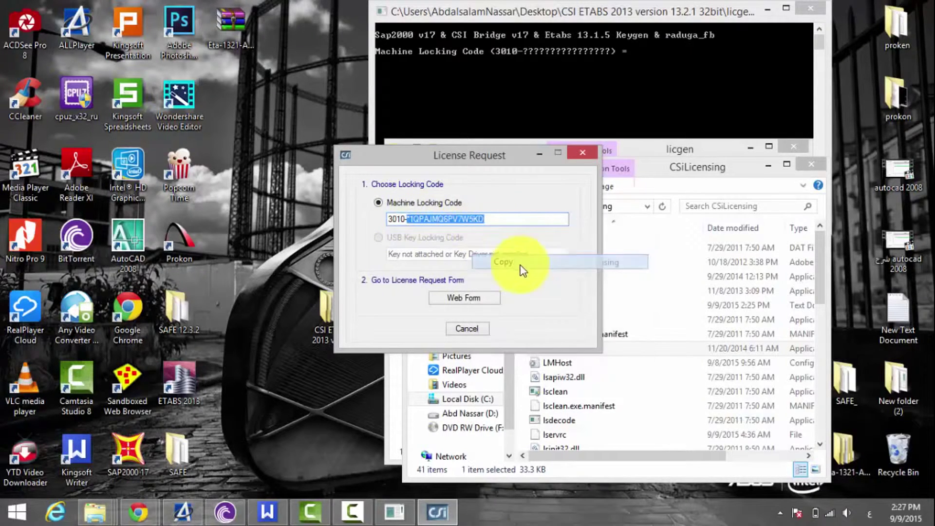
Paste the copied machine locking code into the lscgen console prompt and close the License Request dialog
click(381, 11)
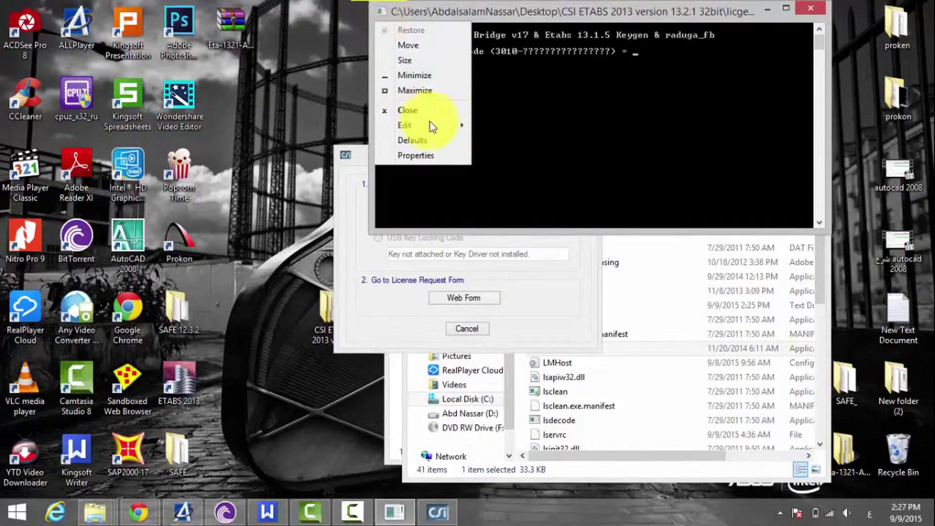
mouse_move(432, 124)
click(511, 153)
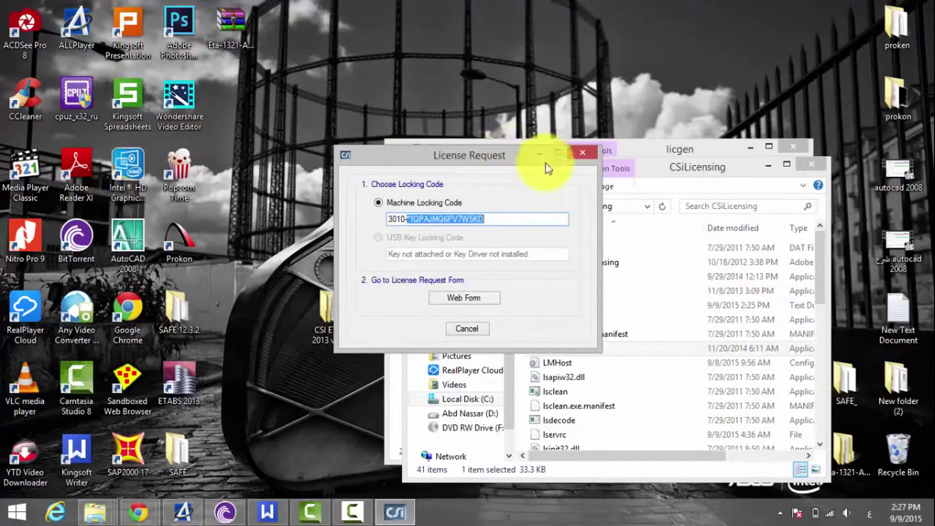
click(583, 153)
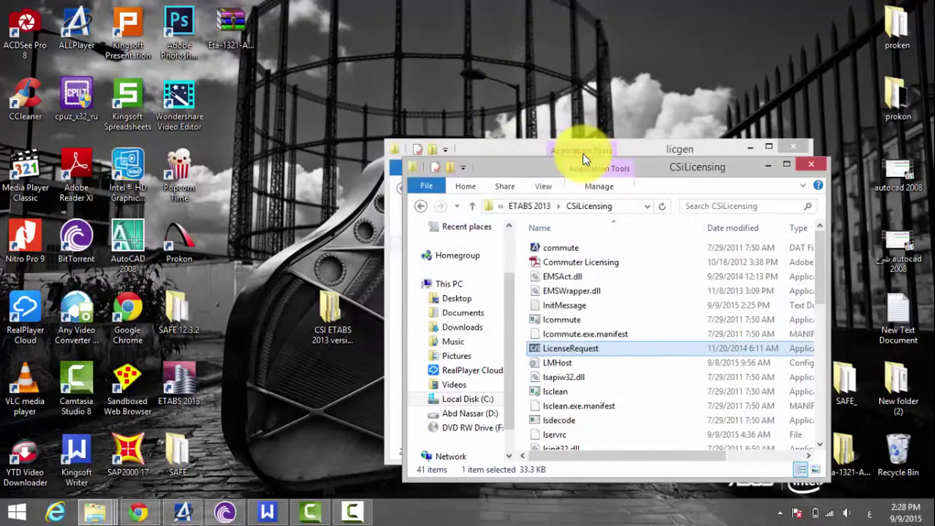
Copy the lservrc file from the licgen folder
click(548, 150)
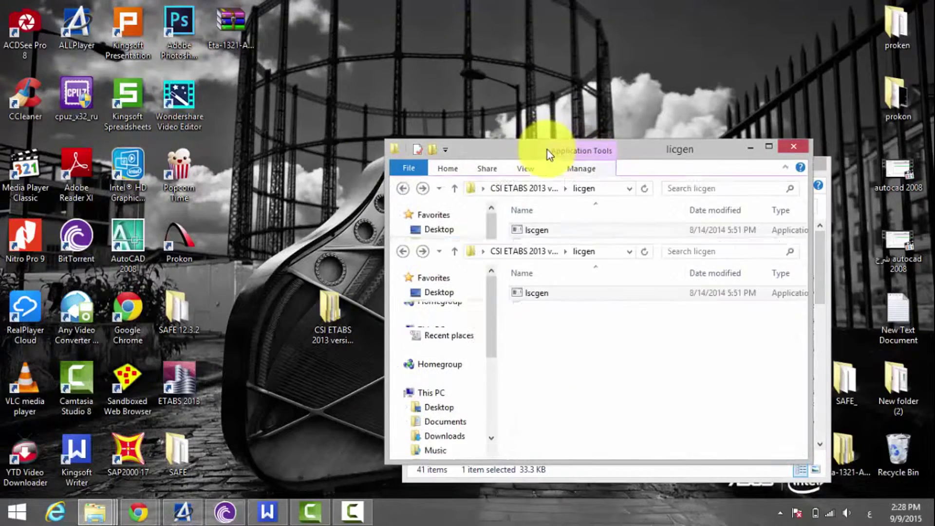
click(550, 308)
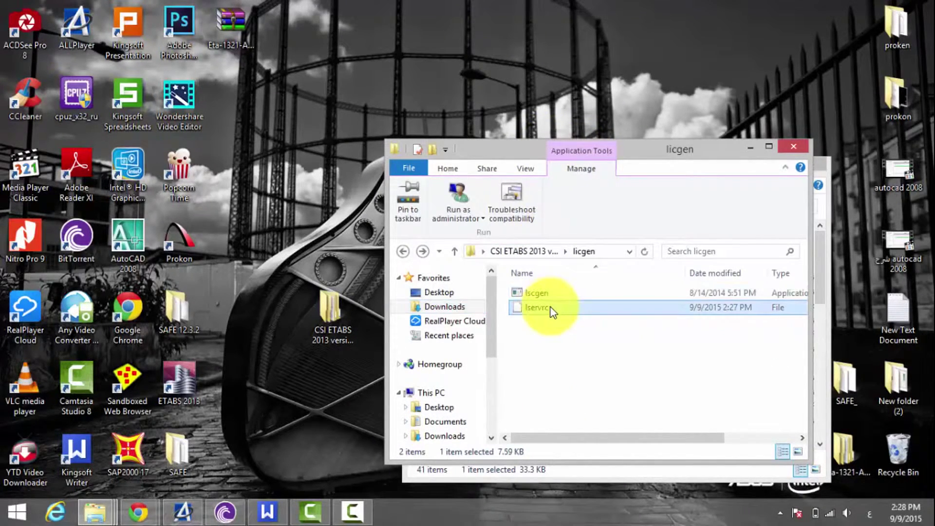
key(ctrl+c)
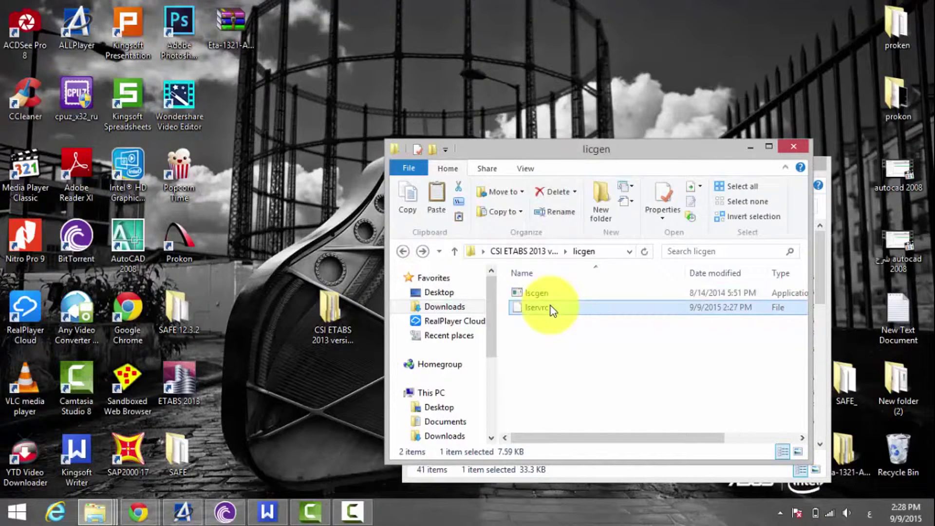
right_click(551, 306)
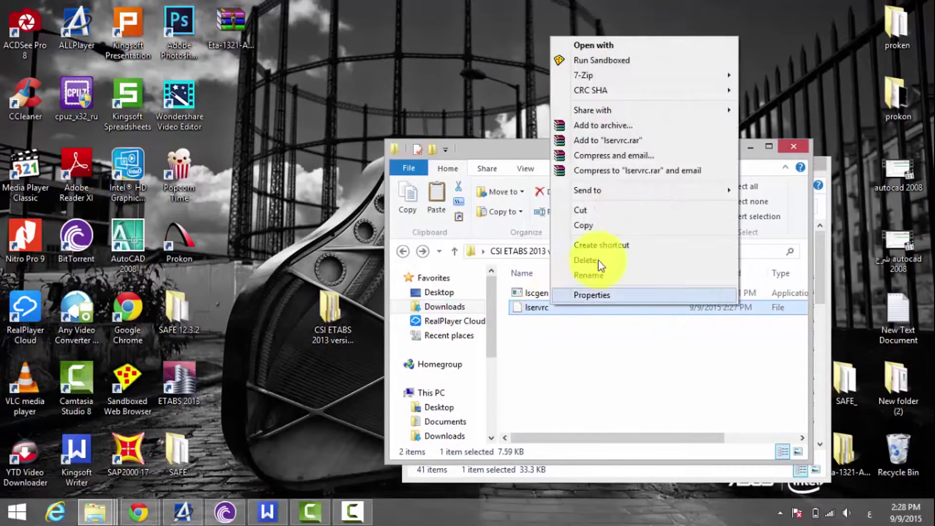
click(622, 230)
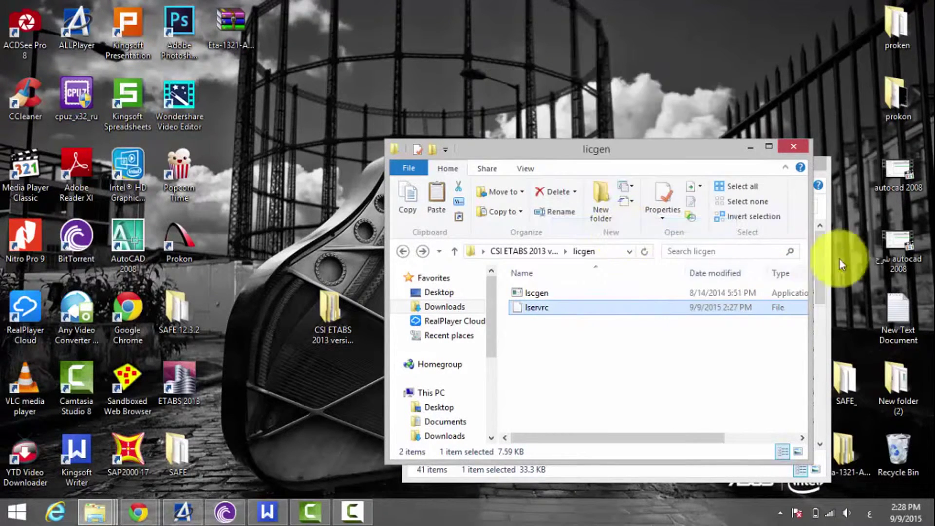
Paste lservrc into the CSiLicensing folder of ETABS 2013, replacing the existing file
click(829, 204)
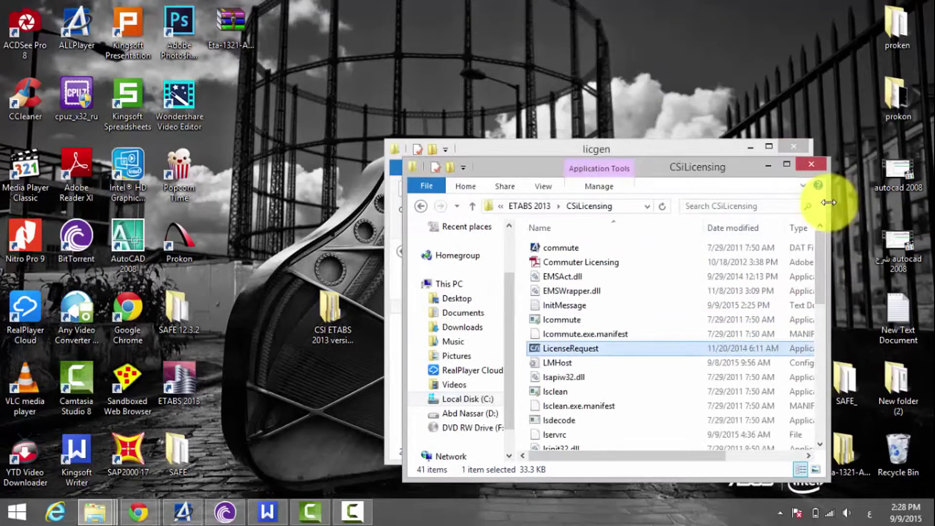
double_click(692, 166)
right_click(726, 204)
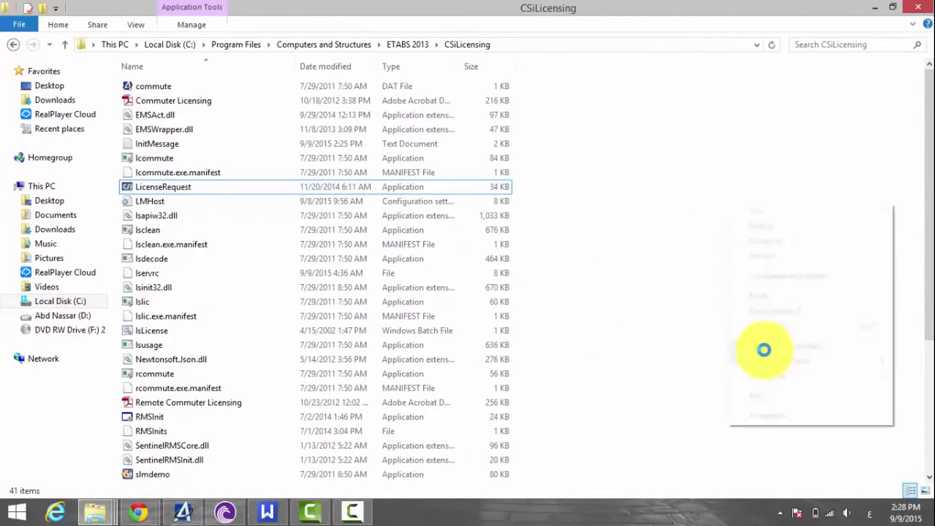
click(795, 298)
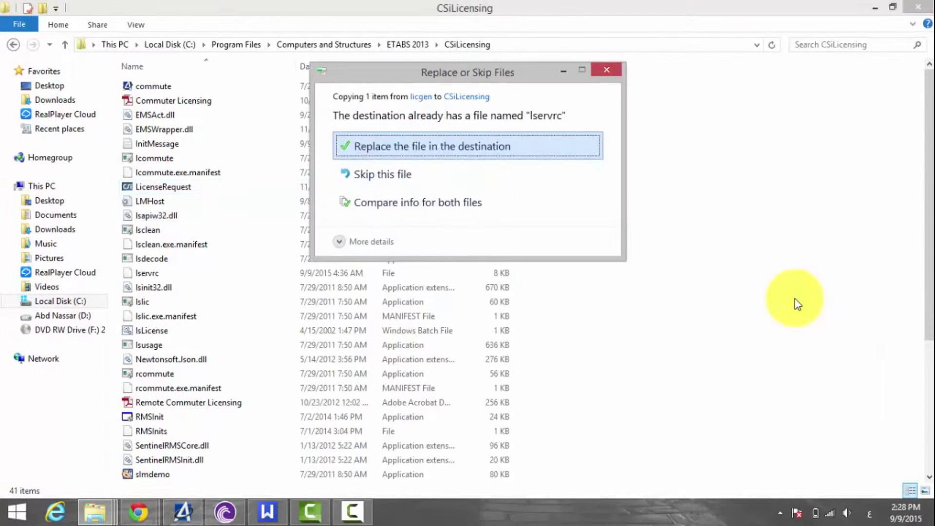
click(548, 148)
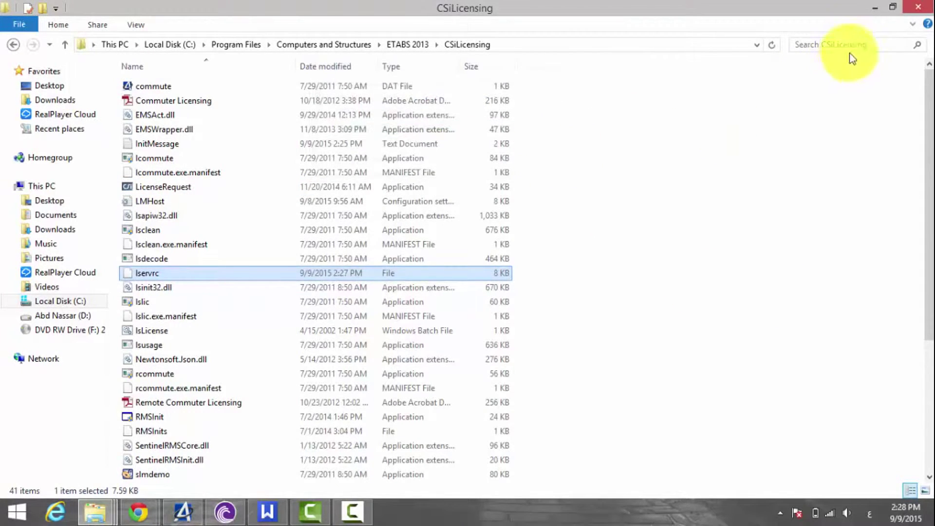
Paste lservrc into the main ETABS 2013 program folder, replacing the existing file, and close both folder windows
click(407, 44)
right_click(723, 185)
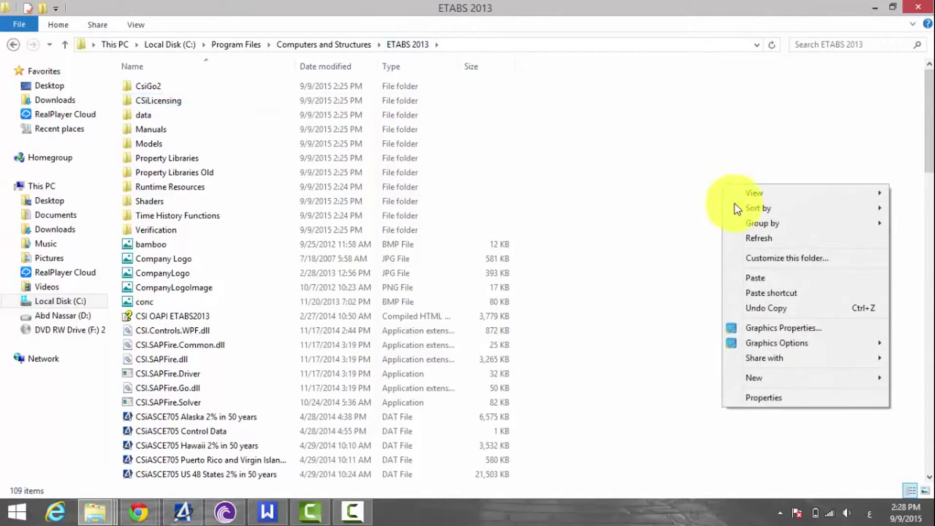
click(779, 279)
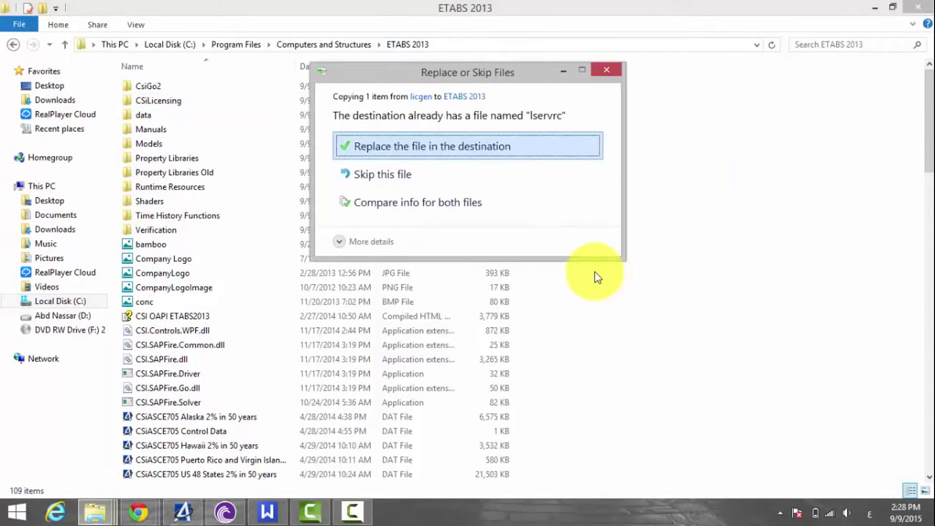
click(491, 157)
click(456, 165)
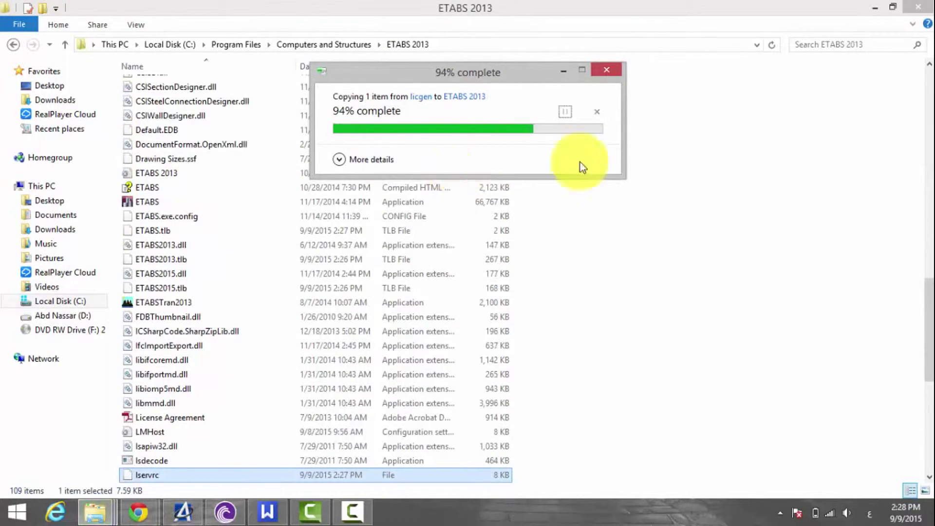
click(918, 6)
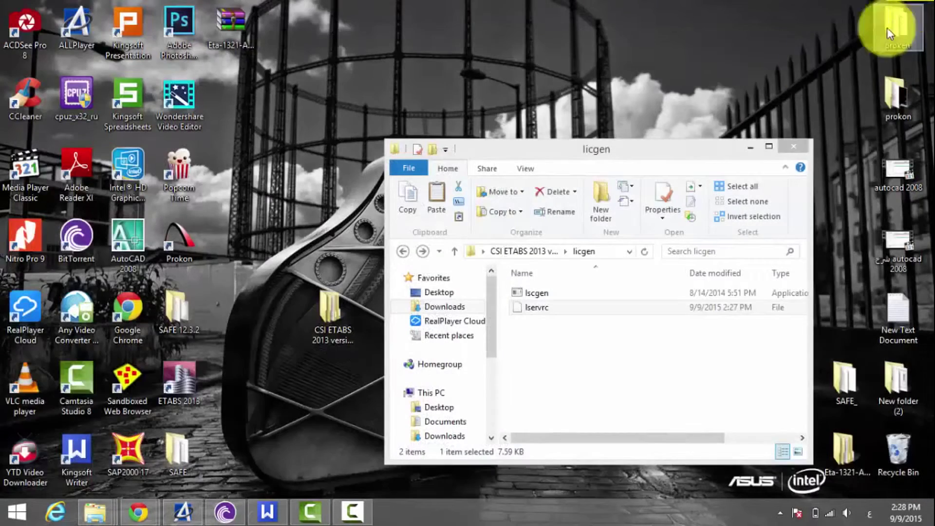
click(798, 146)
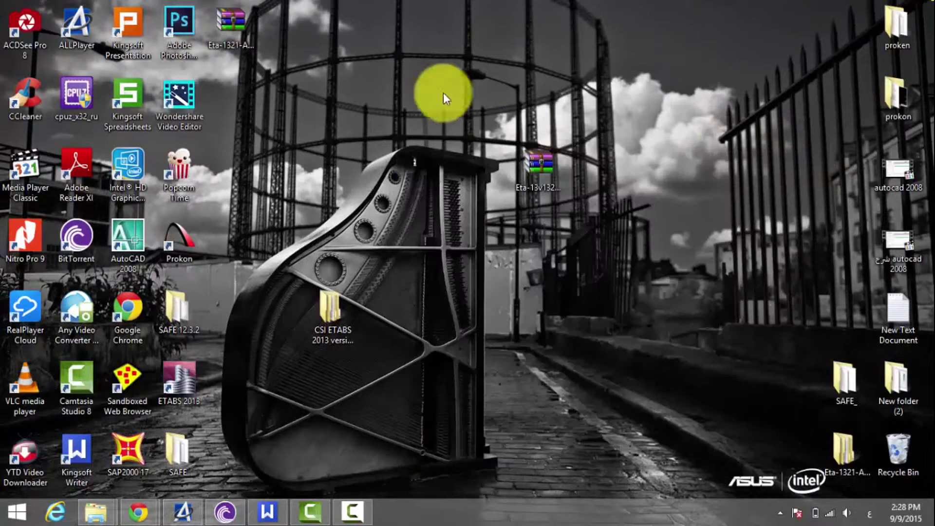
Start extracting the Eta-1321-AC archive on the desktop and switch to the Writer document with the download links
right_click(244, 34)
click(293, 89)
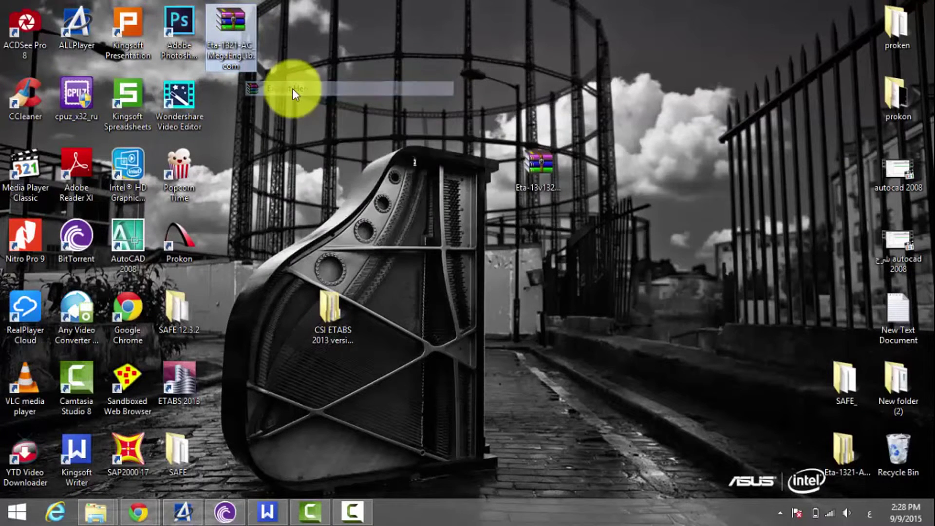
click(285, 509)
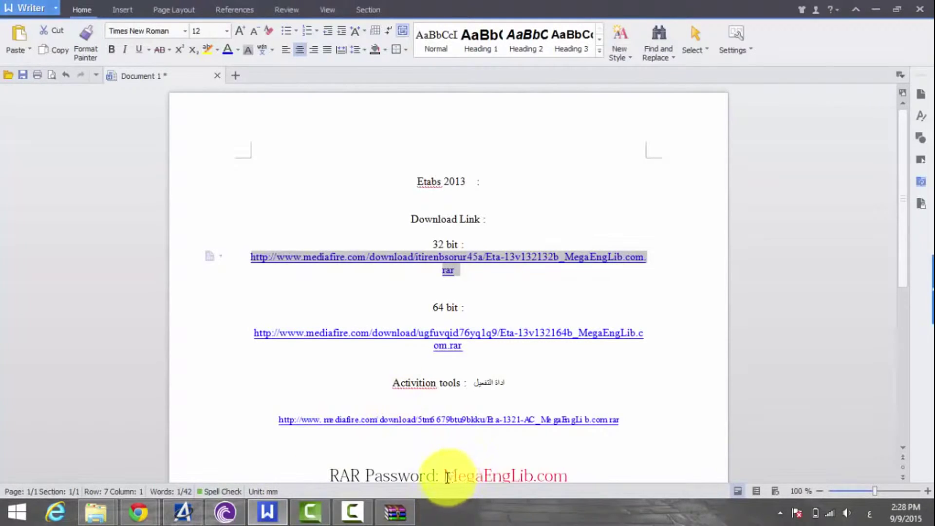
drag(443, 475, 560, 446)
right_click(559, 446)
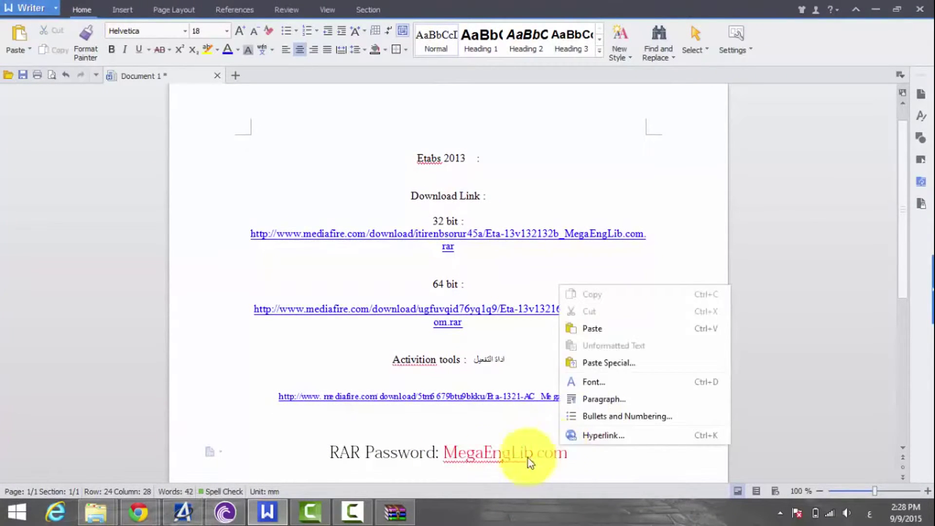
click(475, 455)
double_click(477, 455)
click(444, 453)
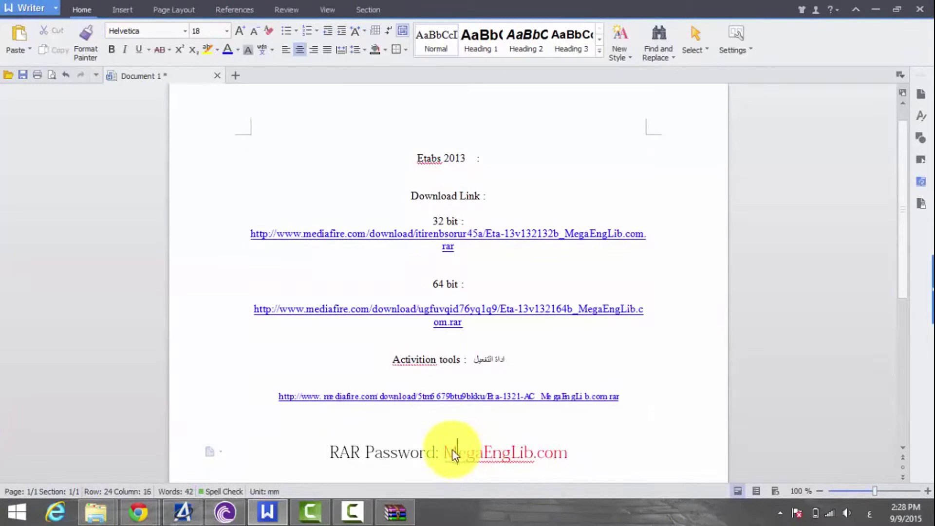
drag(443, 452, 547, 452)
click(544, 453)
right_click(545, 453)
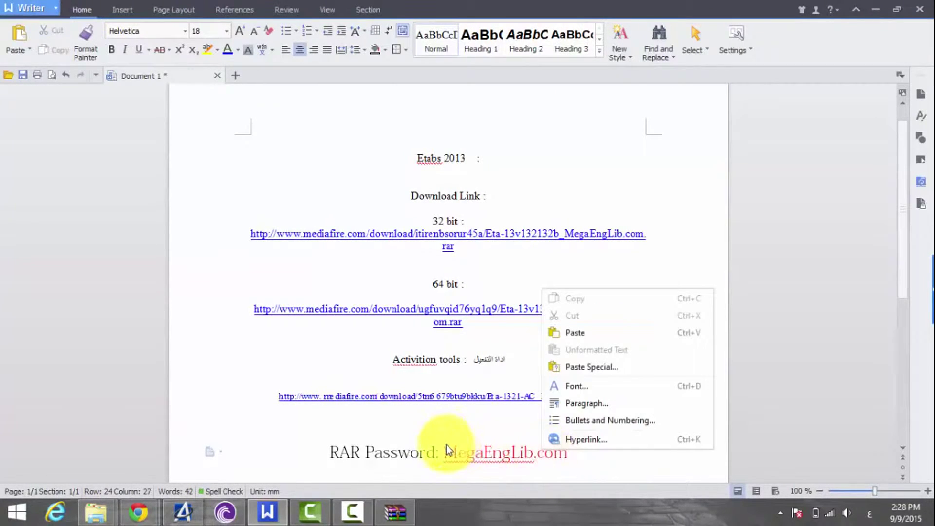
Copy the RAR password from the Writer document and minimize the document window
click(444, 452)
drag(444, 452, 552, 454)
right_click(552, 454)
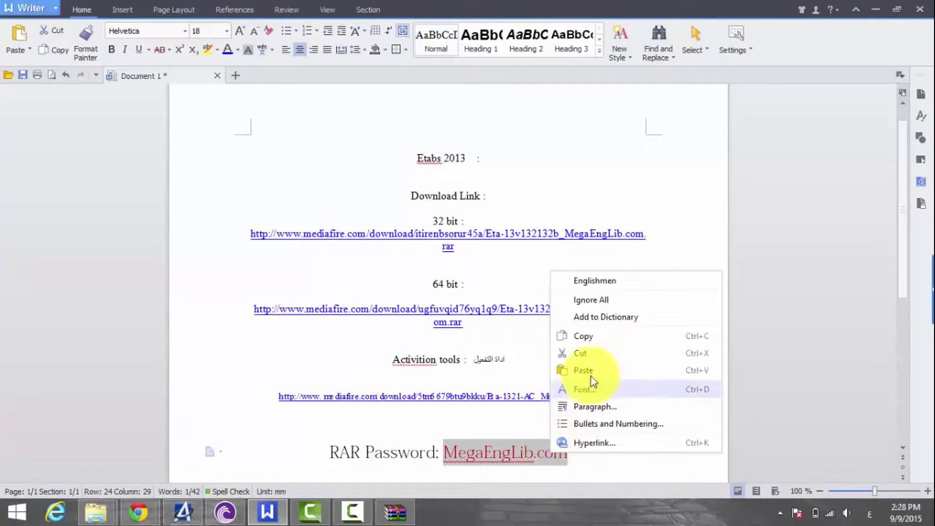
click(609, 336)
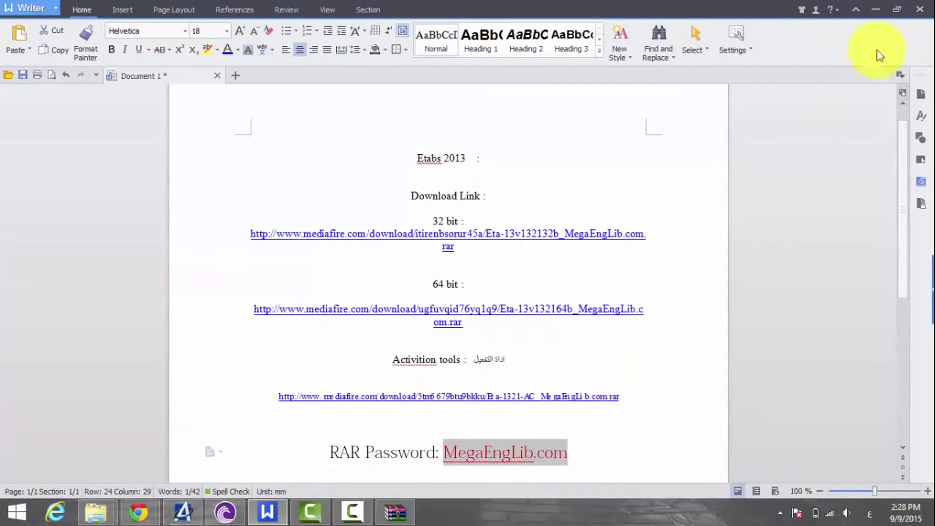
click(875, 8)
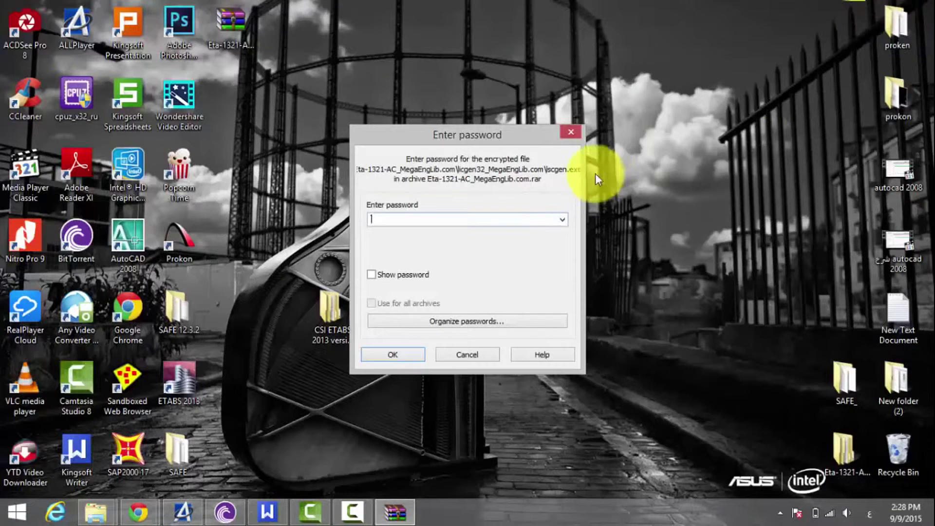
Paste the archive password into the password prompt for the Eta-1321-AC archive and confirm it
right_click(508, 224)
click(550, 288)
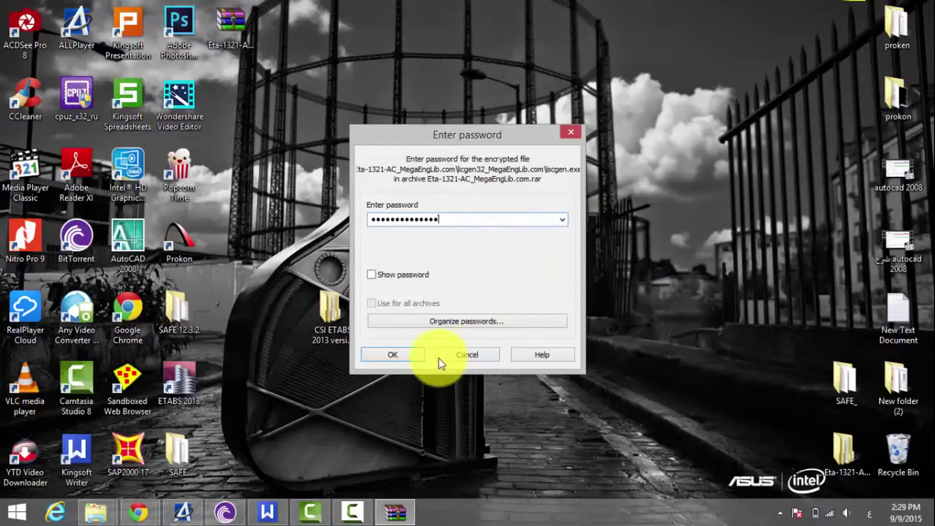
click(413, 358)
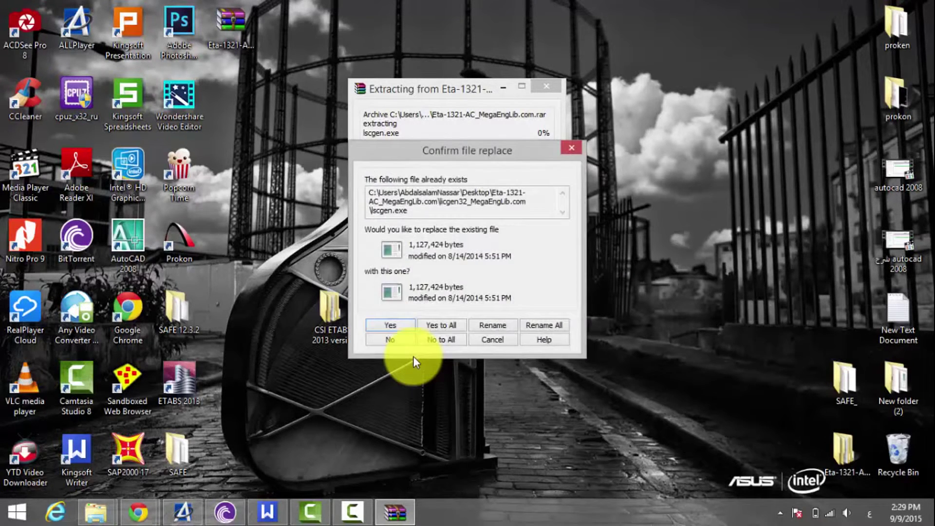
Replace all existing files with the extracted ones and move the extracted Eta-1321-AC folder to the middle of the desktop
click(440, 325)
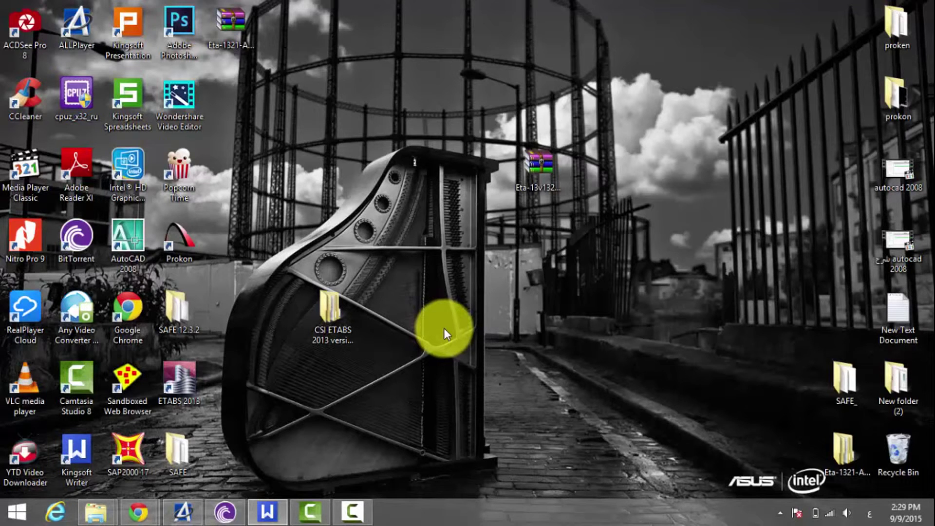
drag(841, 445, 375, 174)
Open the extracted Eta-1321-AC folder, inspect the contents of its licgen64 and licgen32 subfolders, and close the folder window
double_click(375, 173)
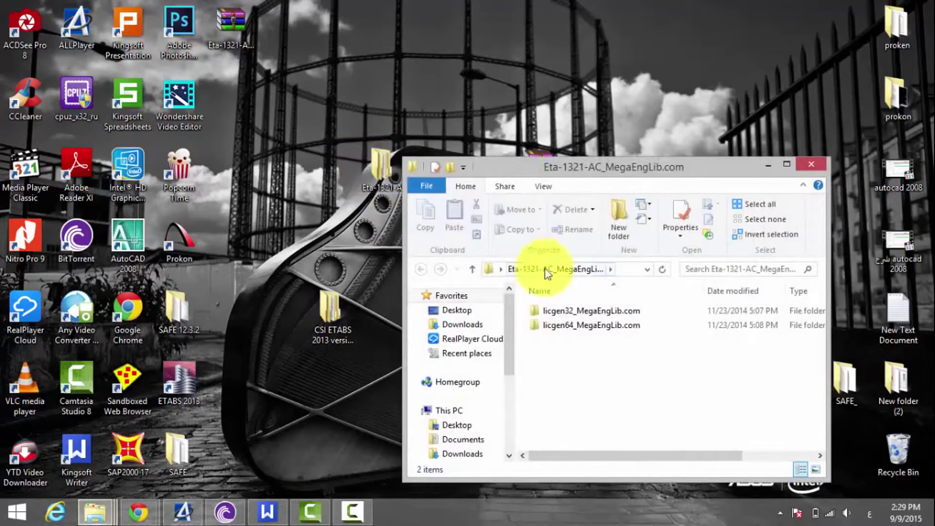
click(574, 311)
double_click(580, 324)
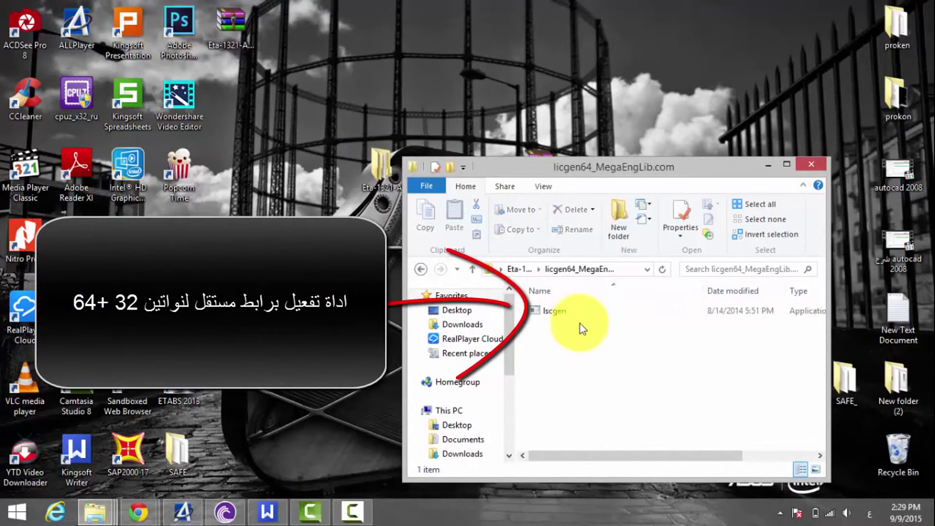
key(BackSpace)
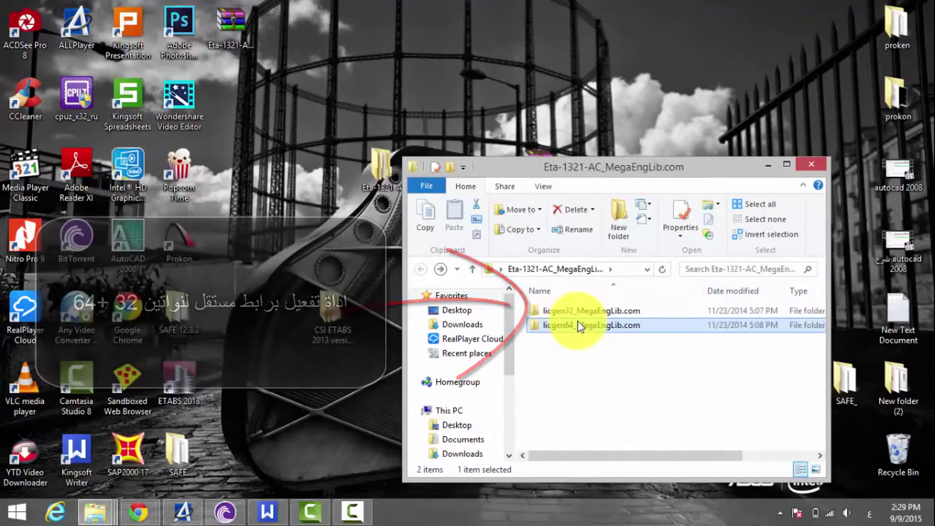
double_click(572, 315)
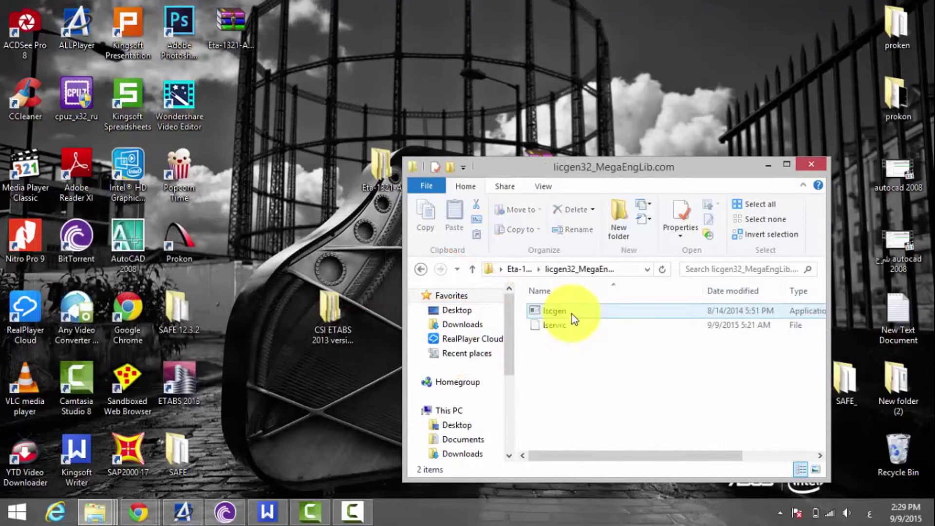
click(815, 163)
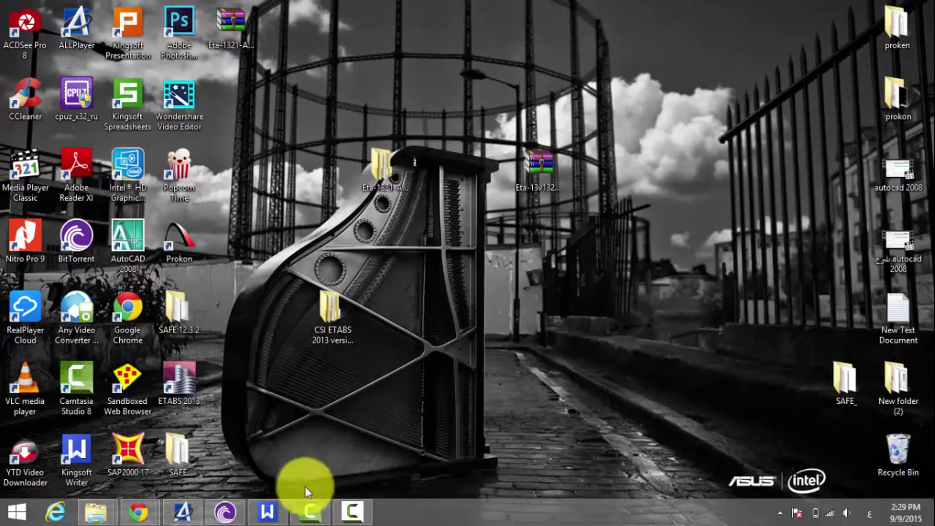
Review the activation tools and 64-bit download links in the Writer document and minimize the document window
click(268, 512)
click(280, 396)
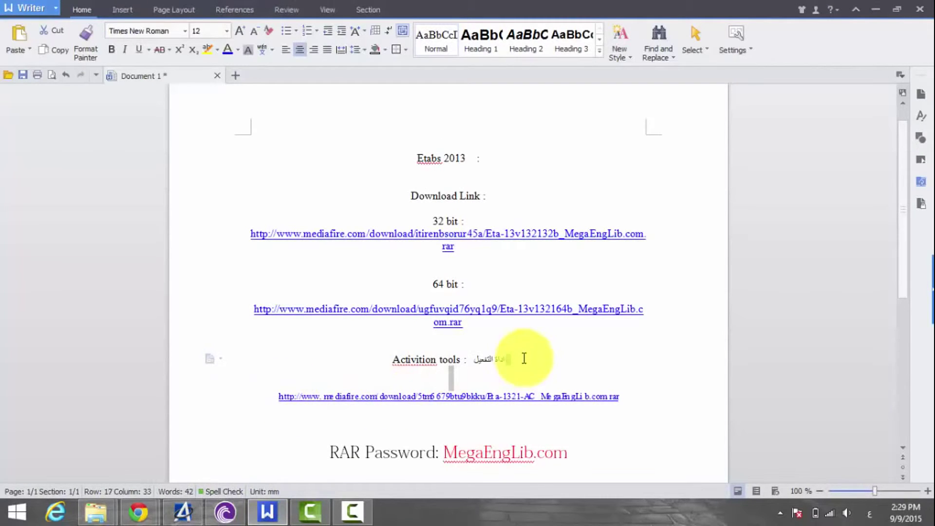
shift+click(564, 408)
click(677, 306)
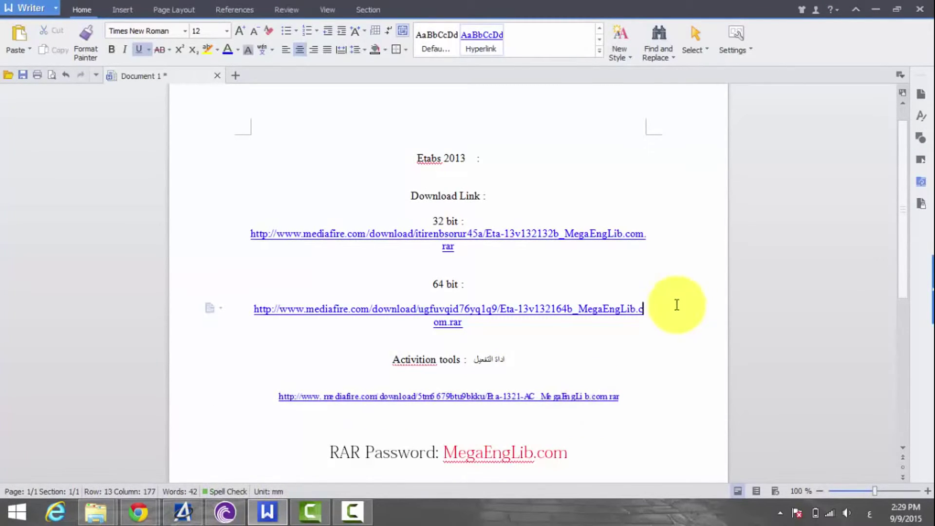
click(875, 10)
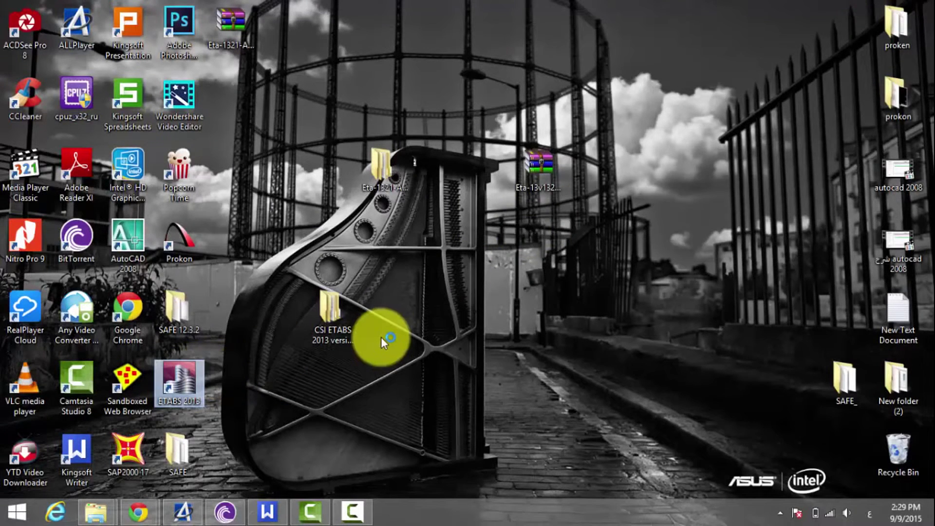
Reopen the Writer document and read the red note about sap 2000 v 17.1 below the RAR password
click(266, 509)
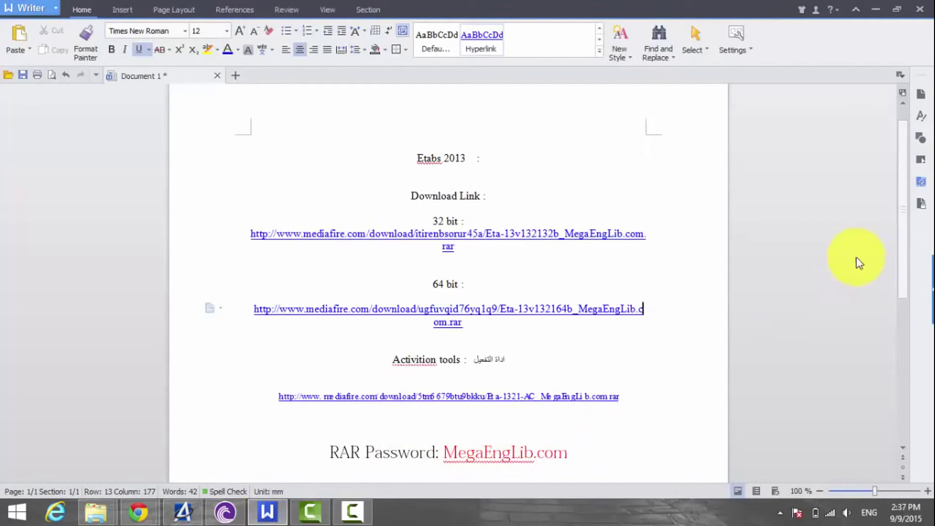
drag(902, 242, 904, 363)
click(653, 350)
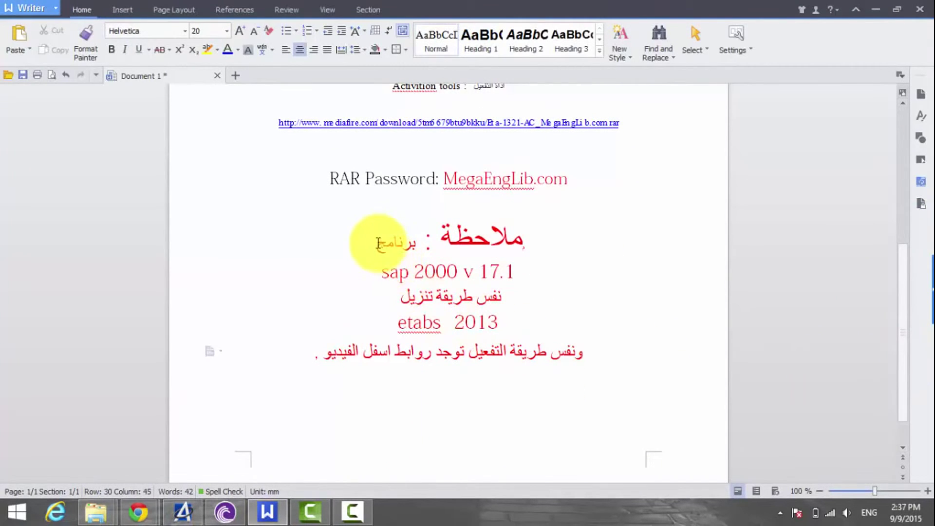
drag(380, 236, 543, 387)
click(547, 386)
click(587, 349)
drag(587, 349, 572, 197)
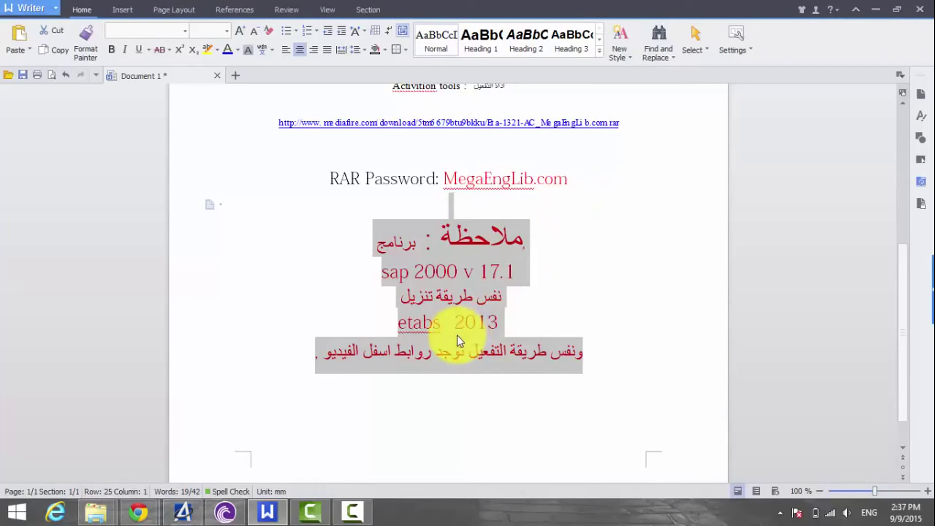
click(454, 323)
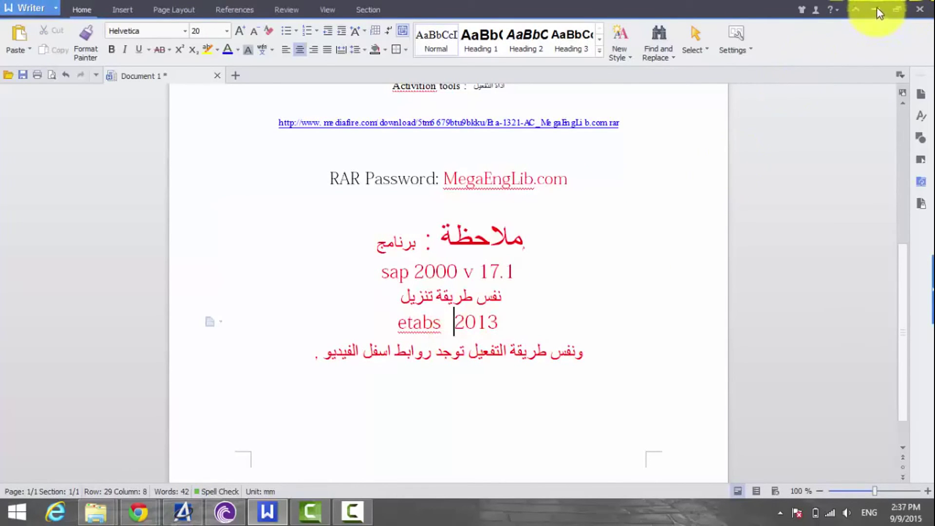
click(354, 510)
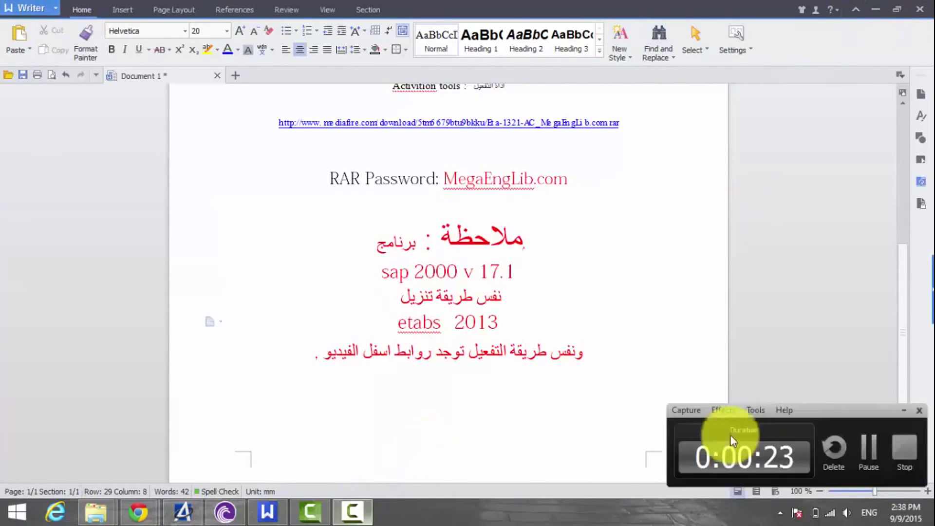